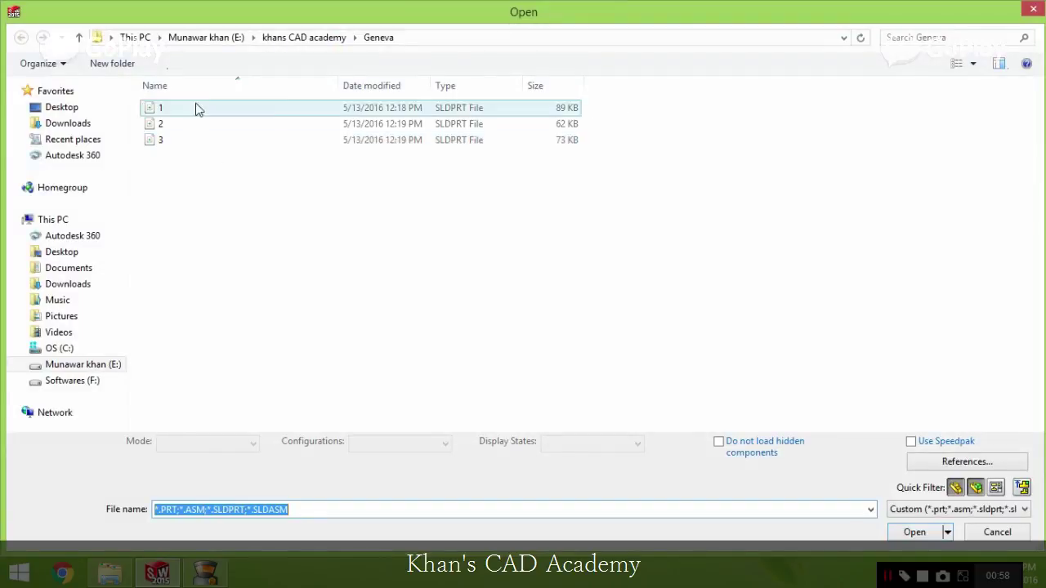
Step: Open parts 1 and 3 from the Geneva folder and view each model from different angles
double_click(203, 110)
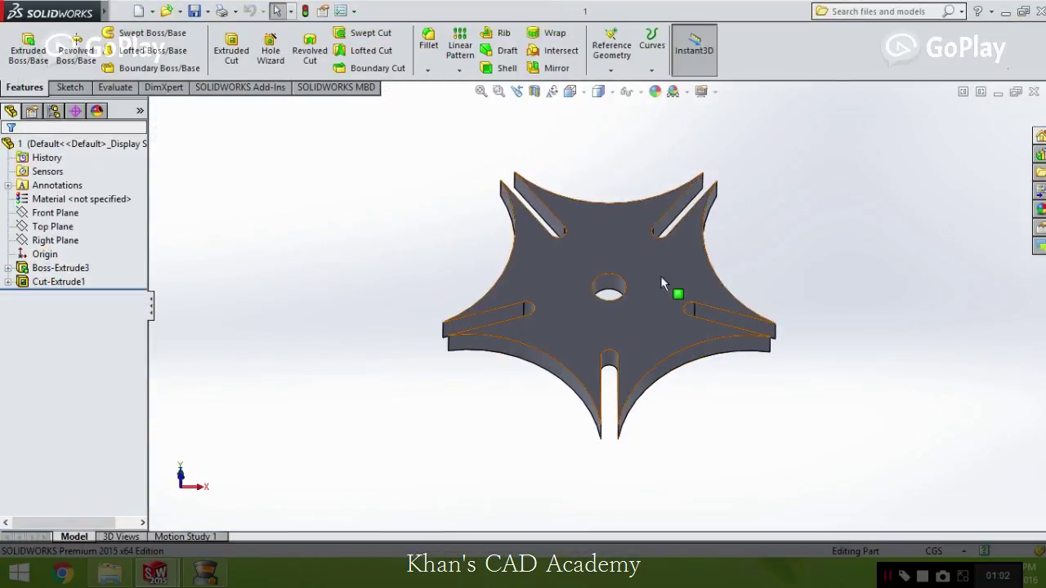
scroll(661, 276, up, 3)
middle_drag(694, 287, 630, 273)
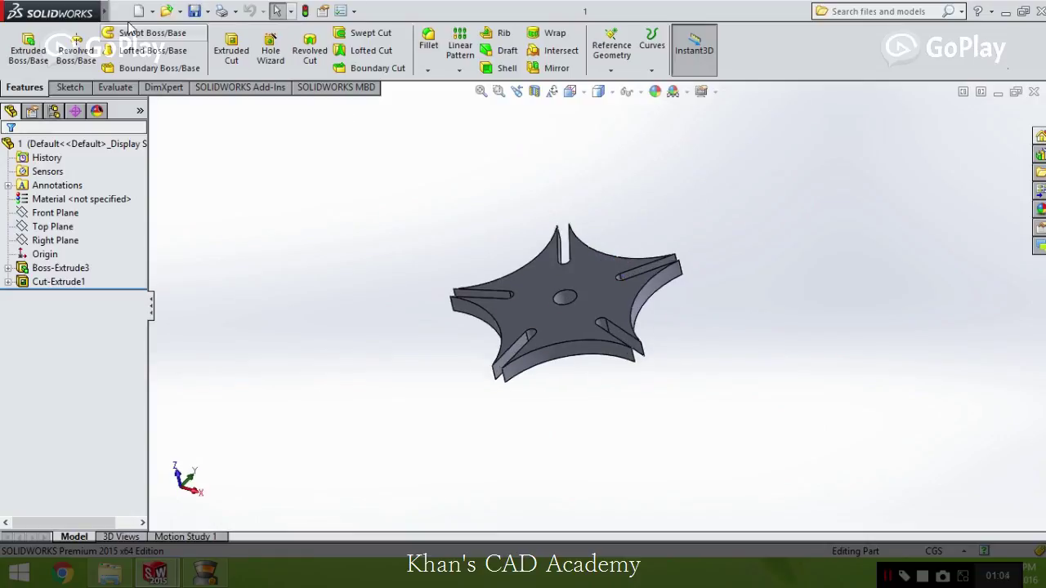
click(166, 10)
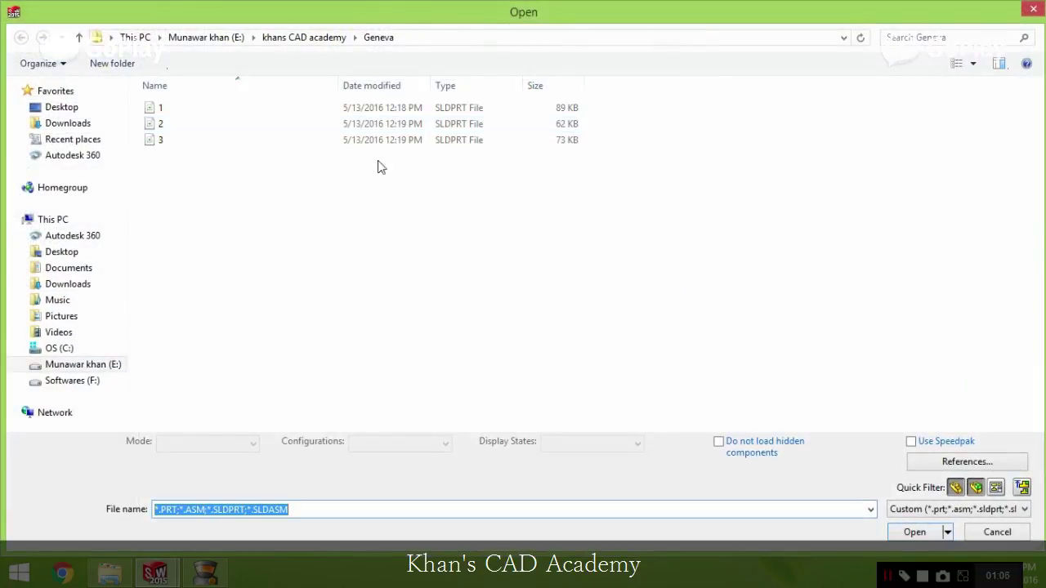
double_click(204, 139)
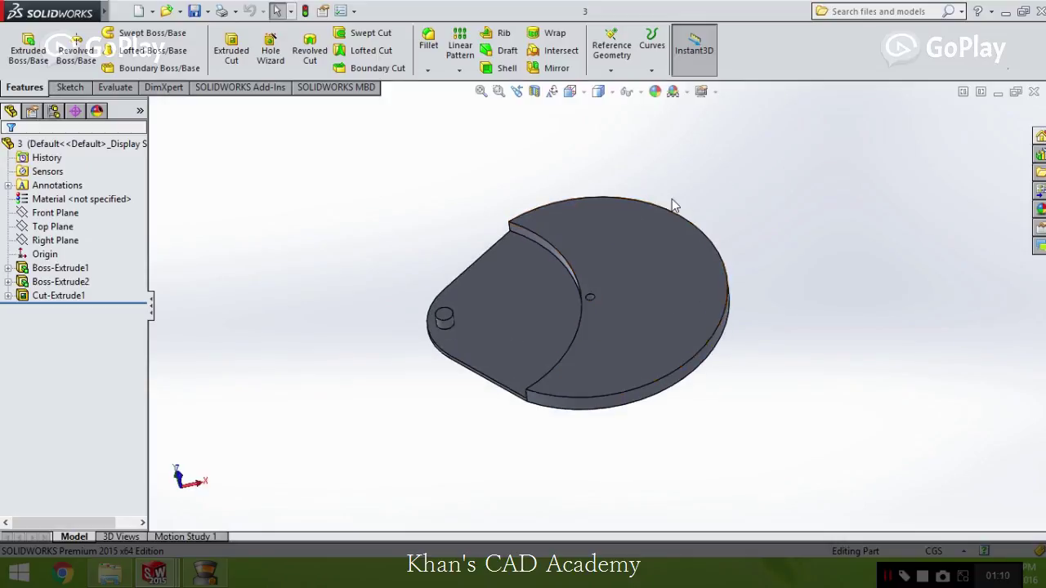
middle_drag(663, 214, 696, 163)
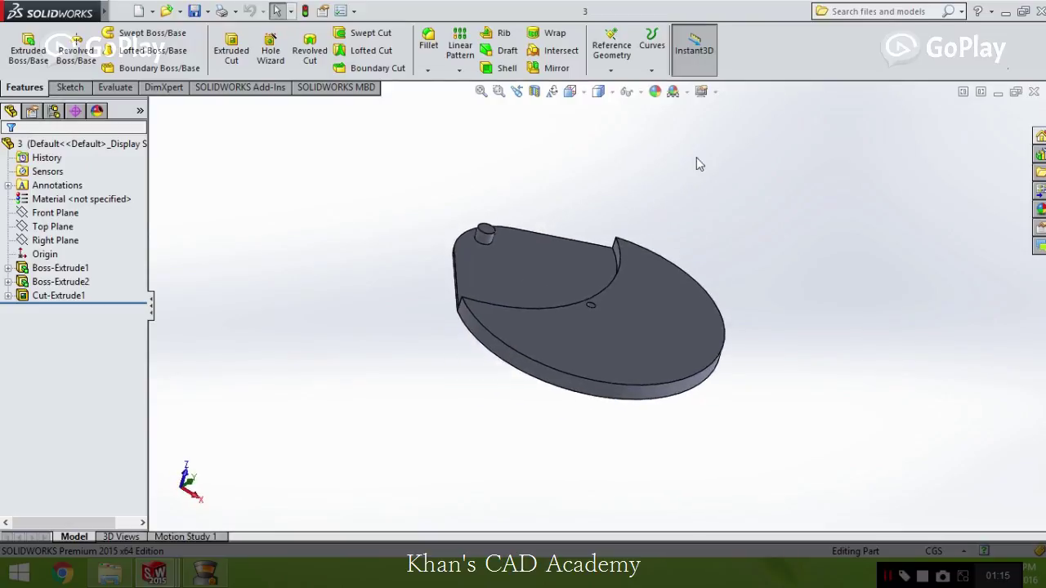
Step: Minimize part 3, rearrange the open document windows and bring the base plate, part 2, to the front
click(998, 93)
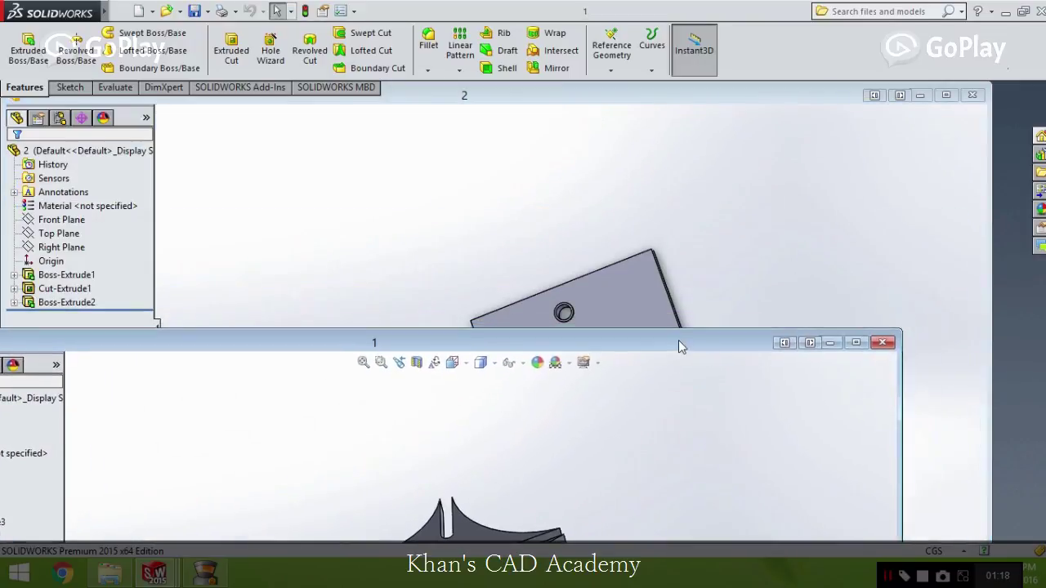
drag(678, 340, 685, 258)
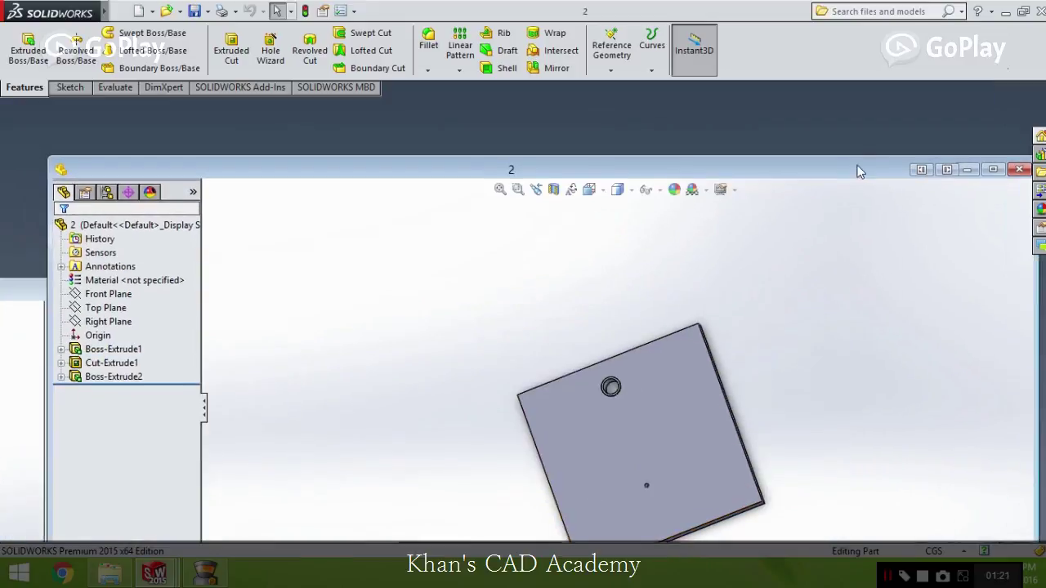
drag(860, 172, 815, 100)
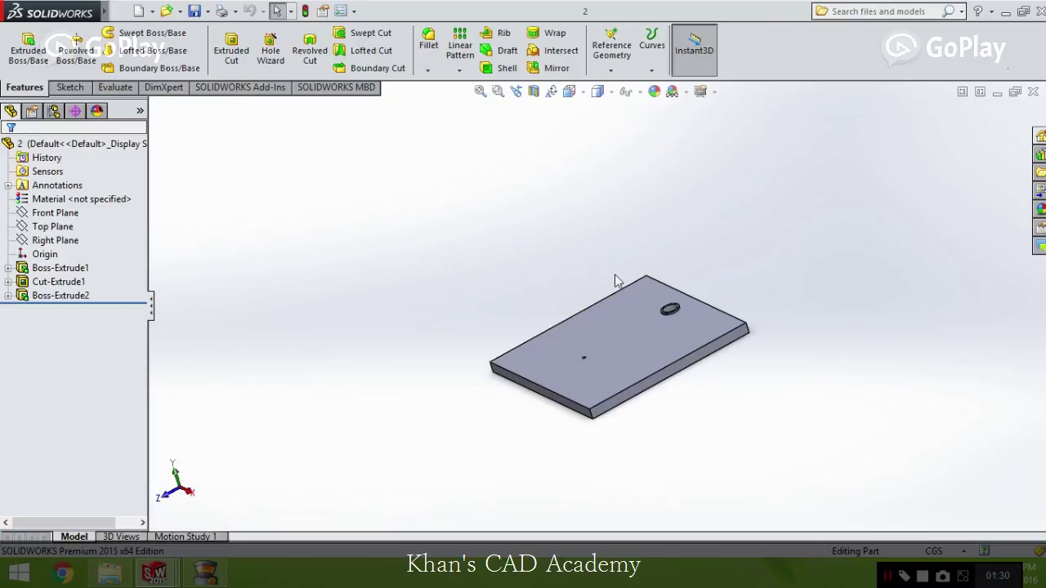
middle_drag(554, 234, 494, 254)
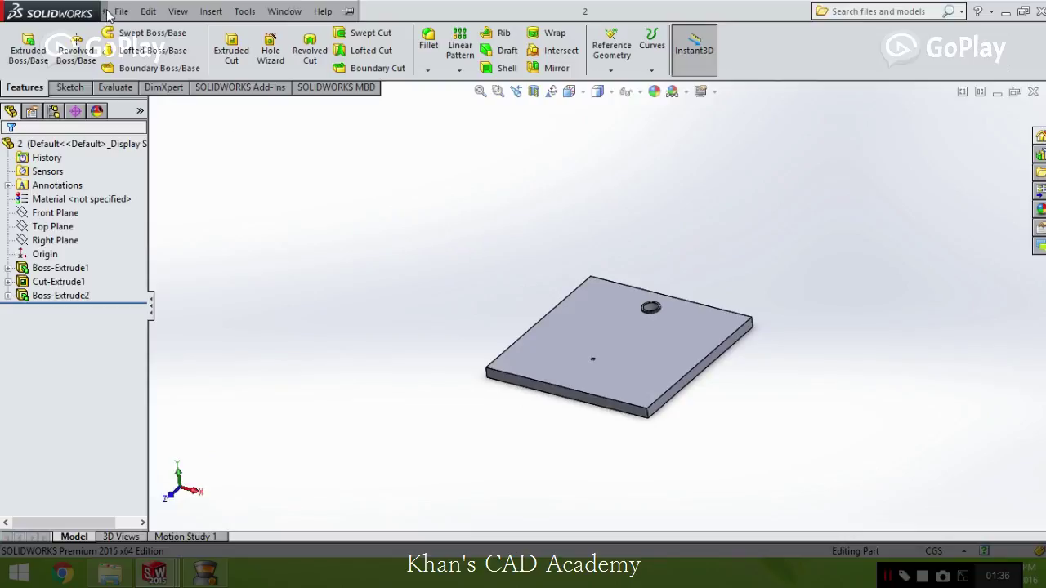
Step: Make a new assembly from the part and place base plate 2 as its first component
click(121, 11)
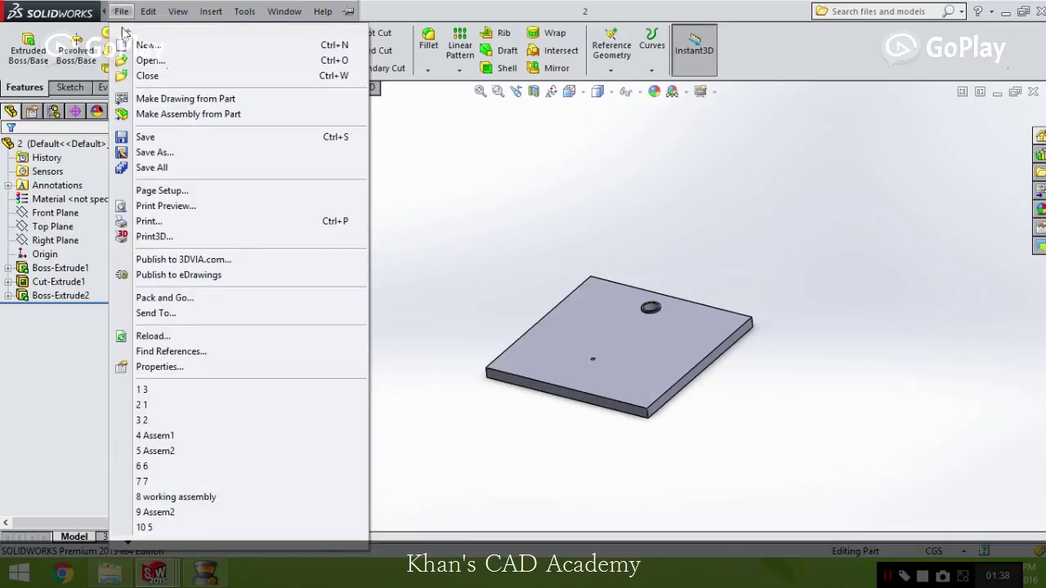
click(147, 116)
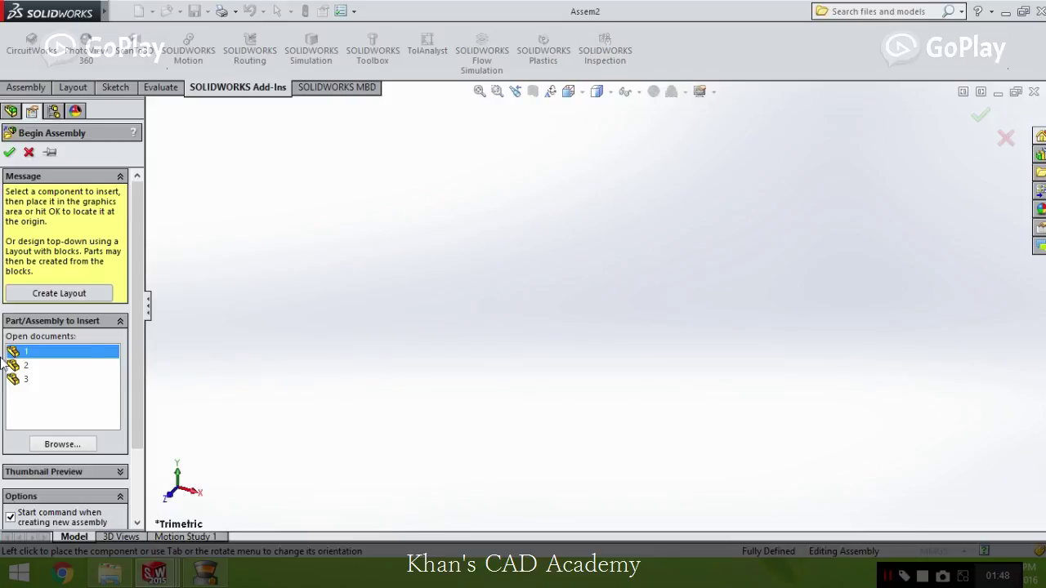
click(32, 366)
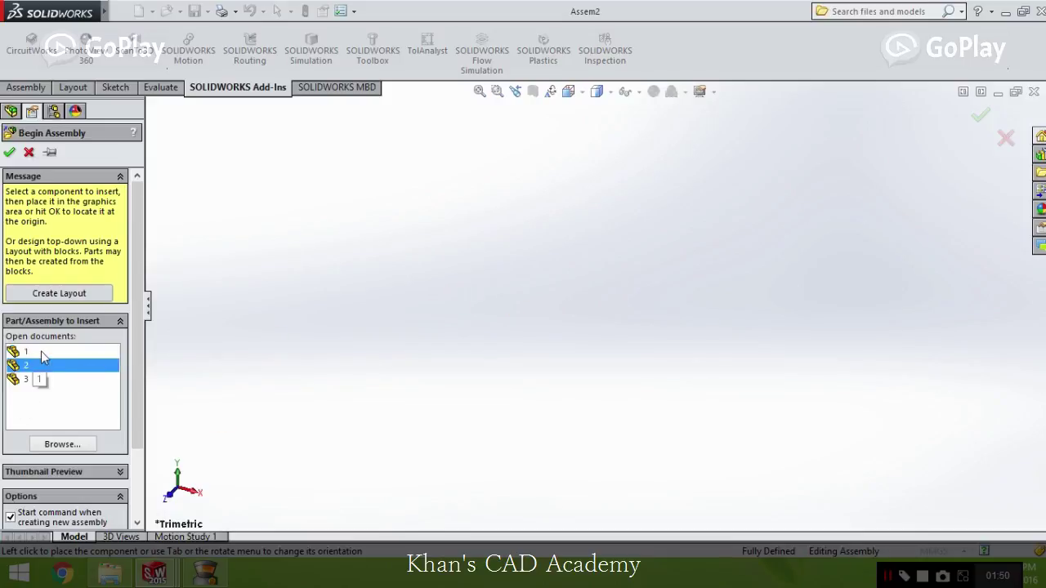
click(28, 353)
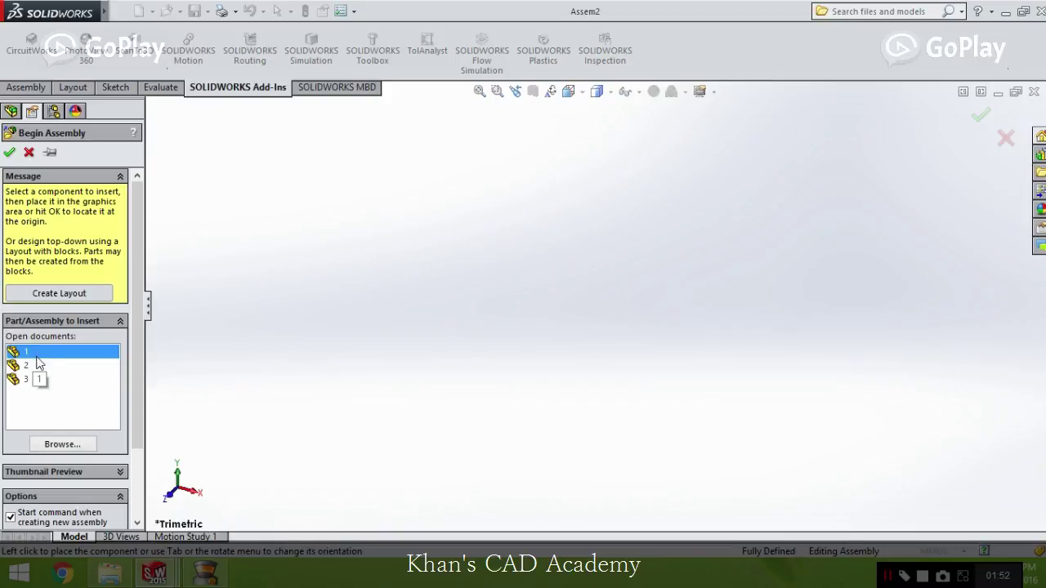
click(35, 367)
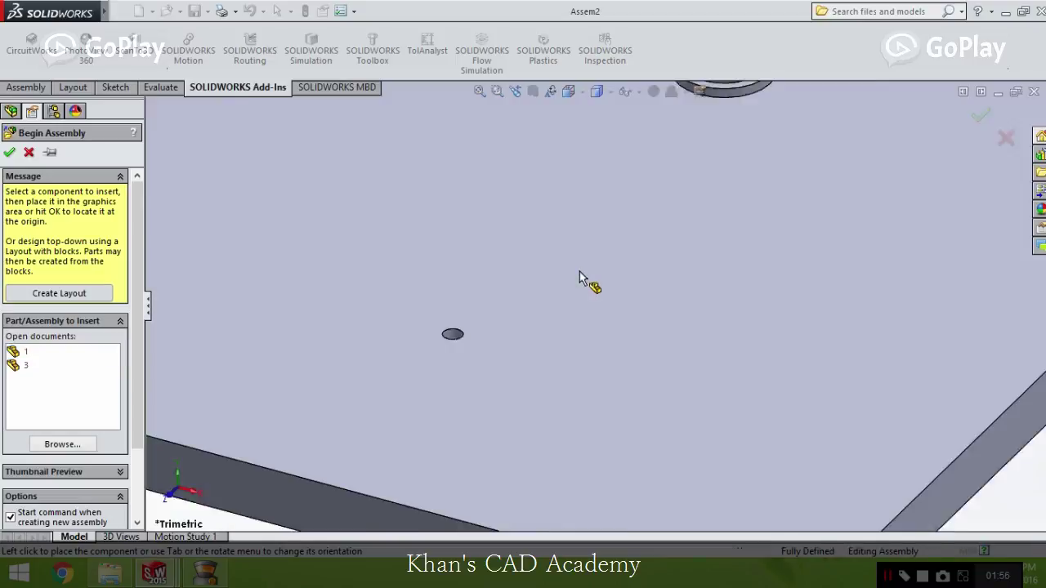
click(579, 271)
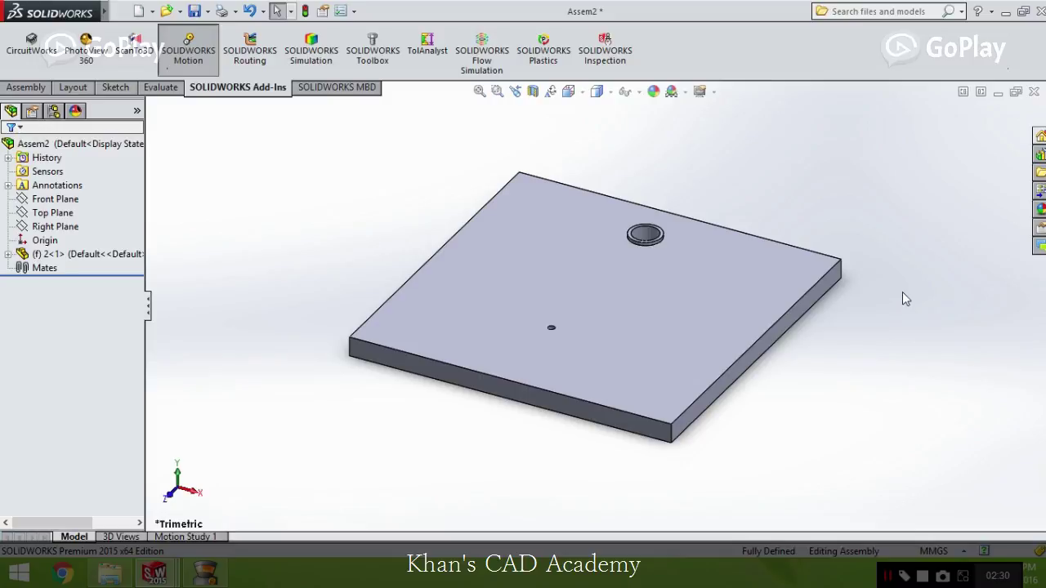
Step: Insert the slotted star wheel, part 1, into the assembly and place it over the base plate
middle_drag(905, 306, 187, 212)
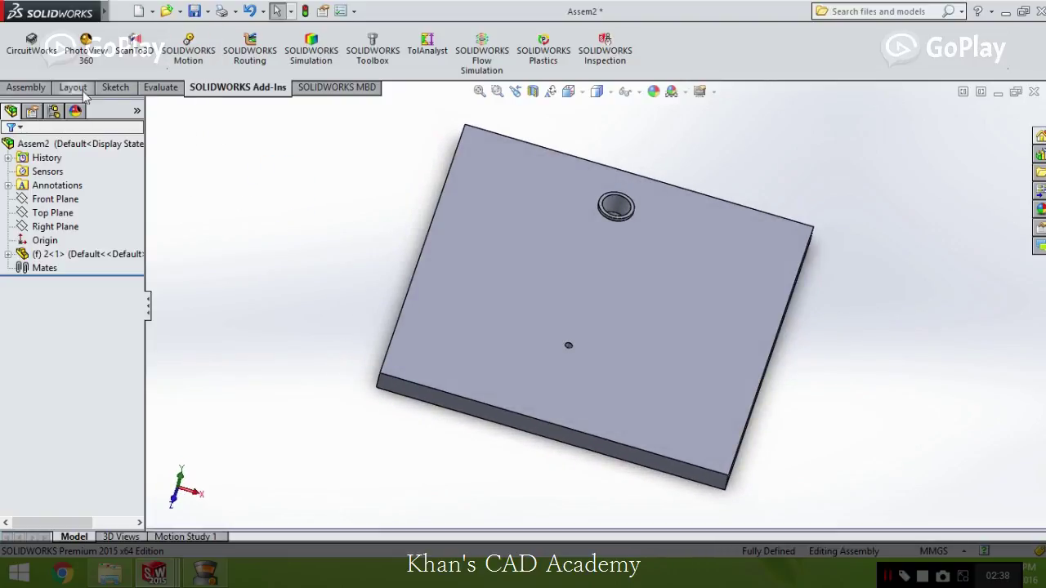
click(29, 88)
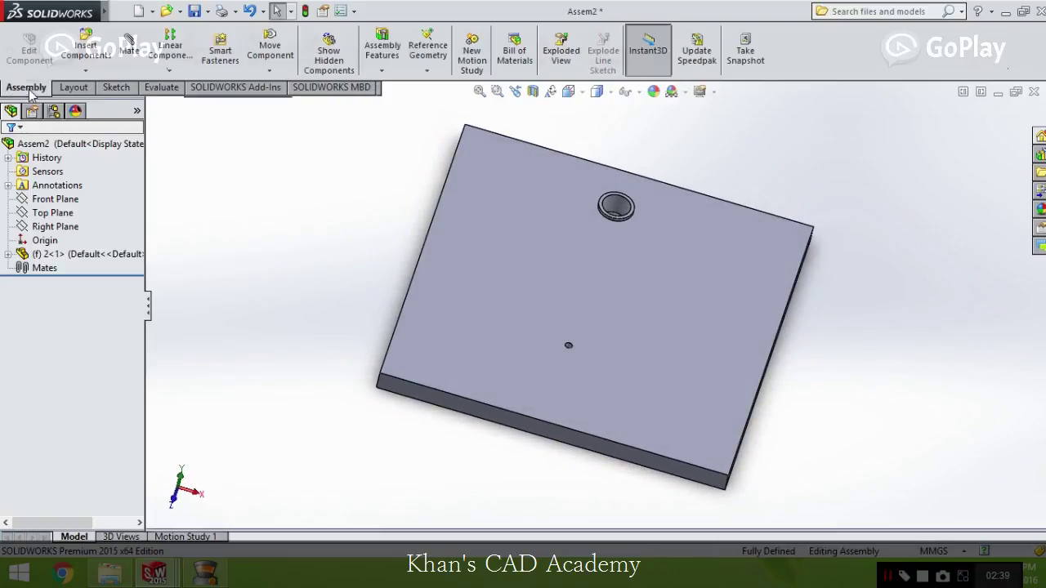
click(86, 71)
click(123, 86)
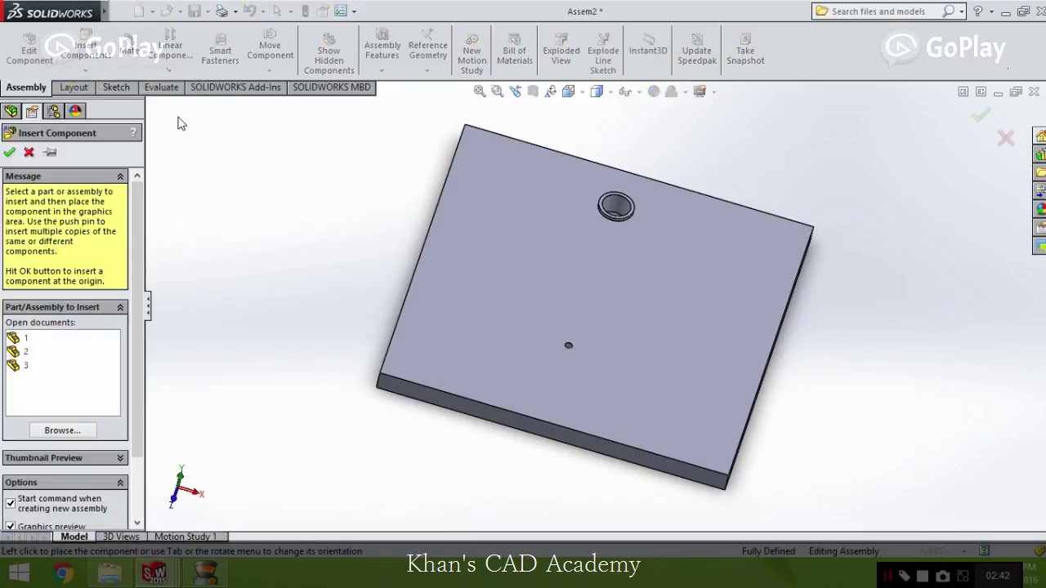
click(47, 341)
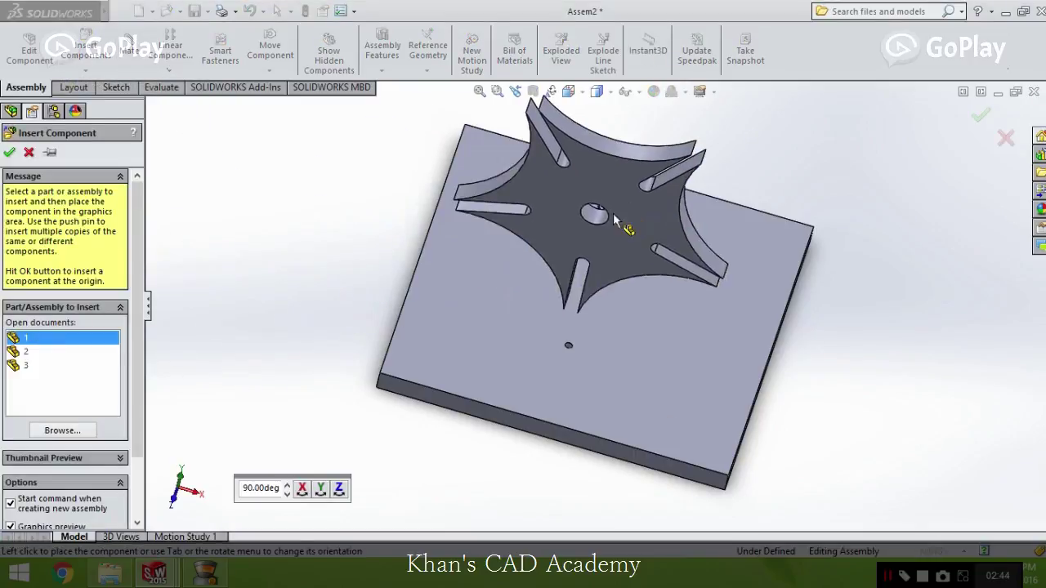
click(692, 219)
key(Escape)
Step: Insert the round drive wheel, part 3, into the assembly and place it beside the base plate
middle_drag(893, 317, 498, 231)
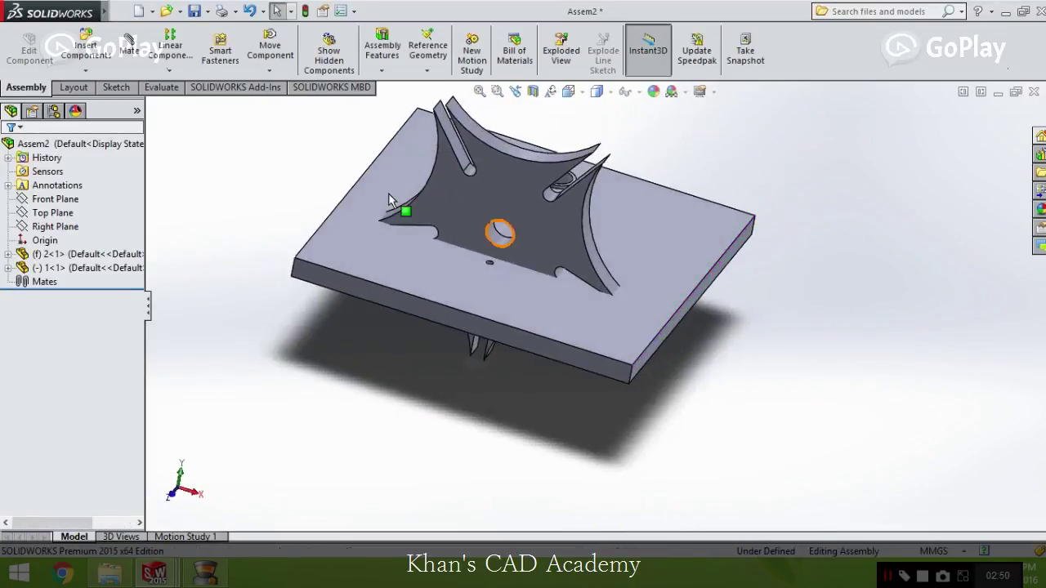
click(93, 73)
click(98, 85)
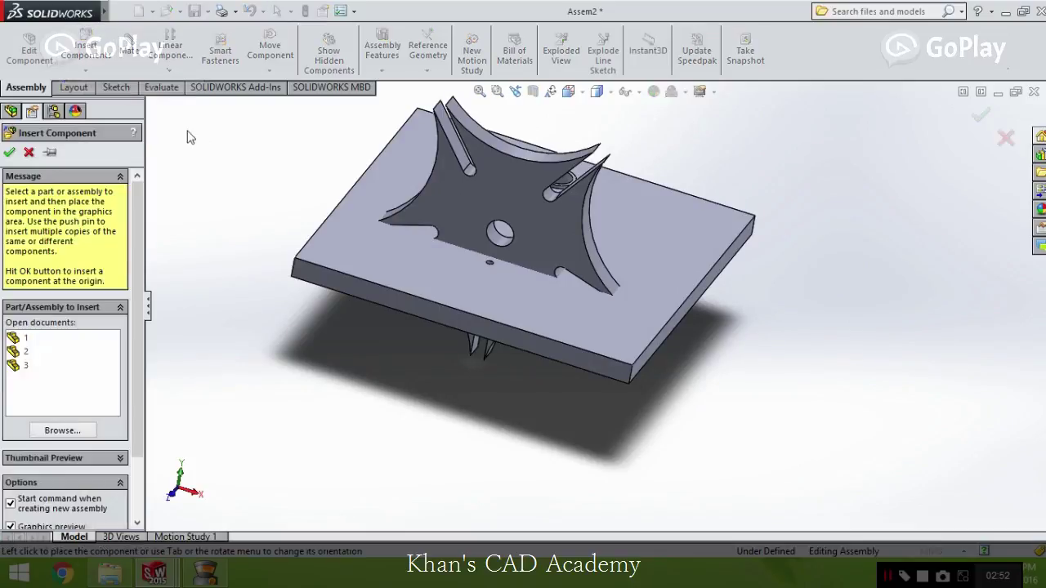
click(31, 365)
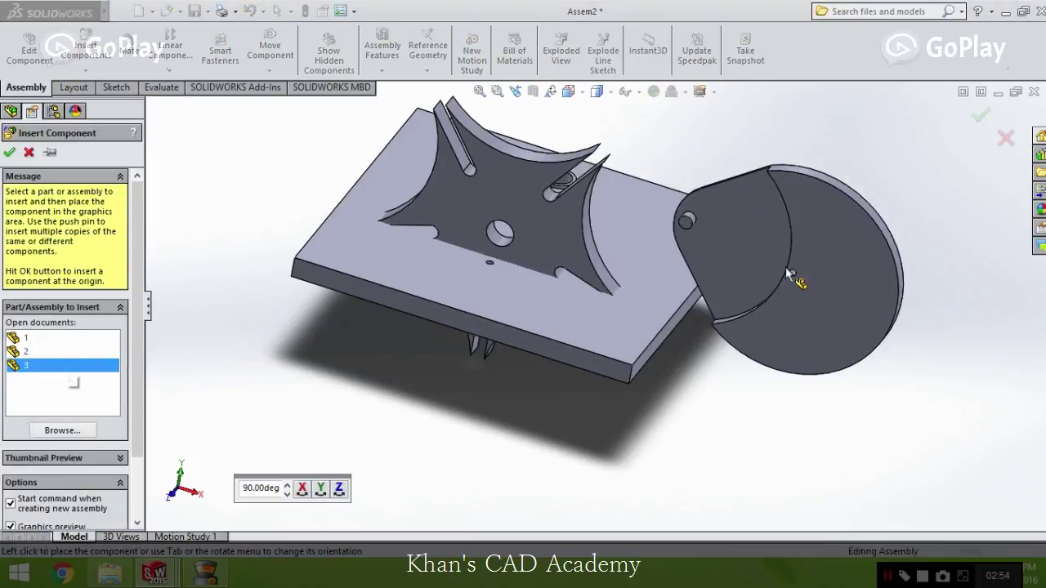
click(786, 268)
Step: Start a new mate and choose the Hinge type from the mechanical mates
middle_drag(631, 487, 640, 443)
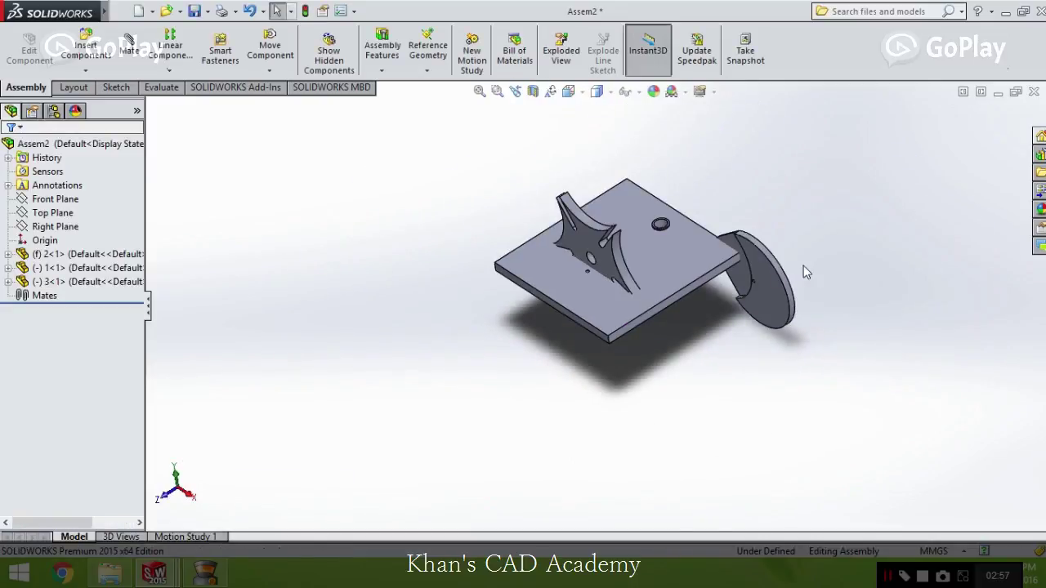
middle_drag(803, 266, 760, 213)
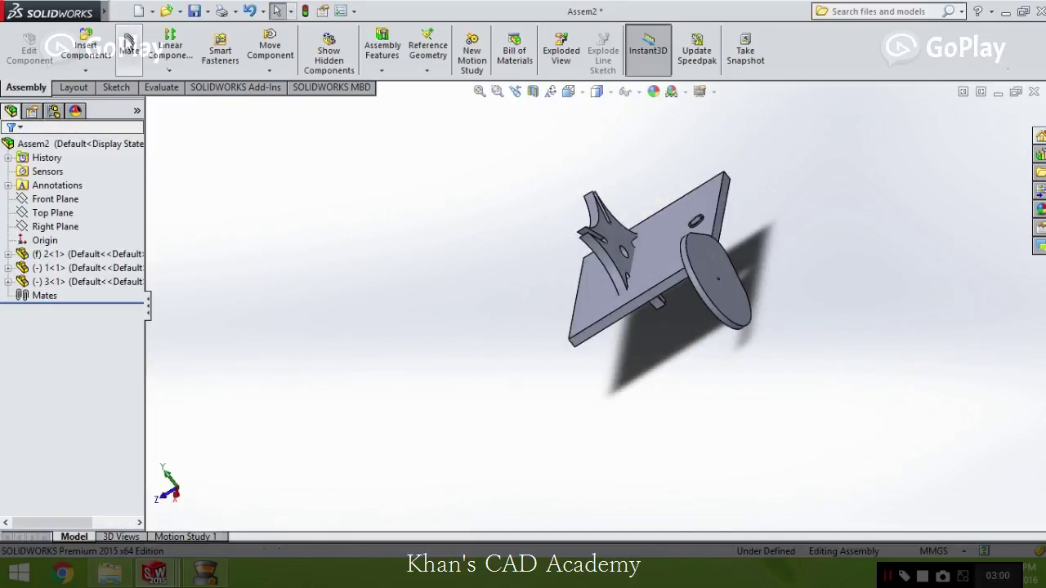
click(129, 45)
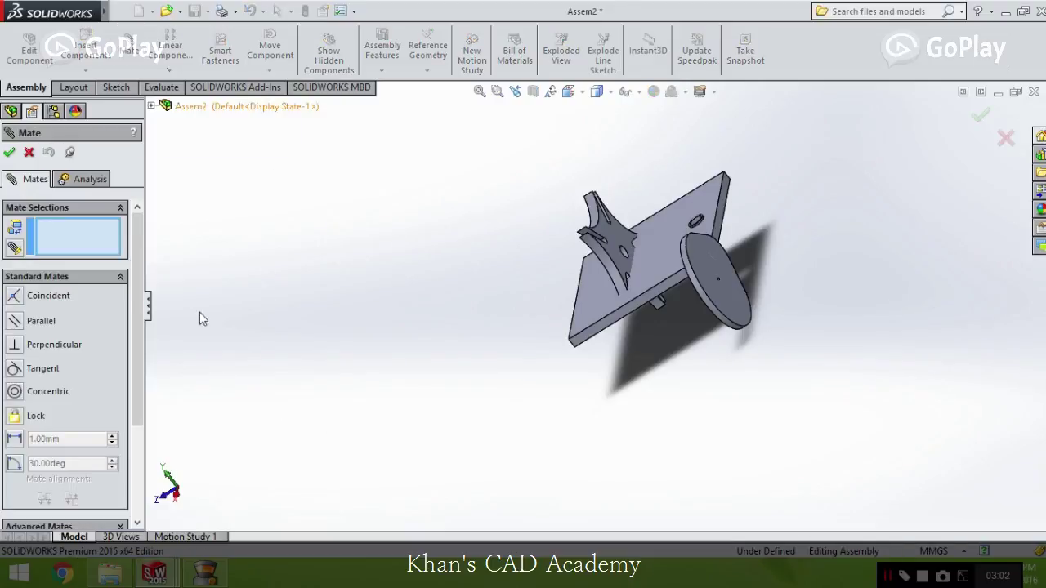
scroll(135, 370, down, 4)
drag(135, 370, 146, 337)
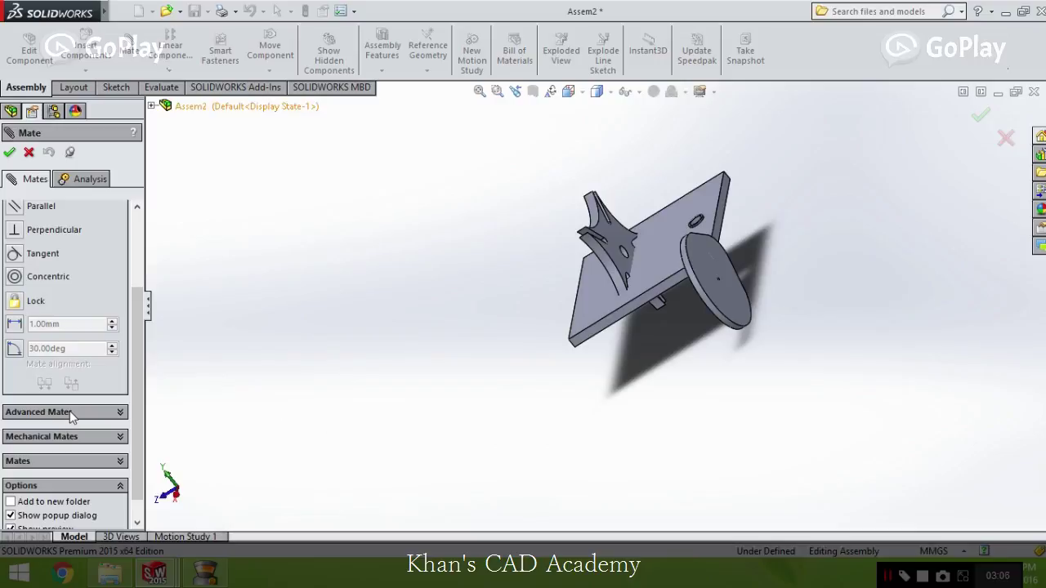
click(69, 437)
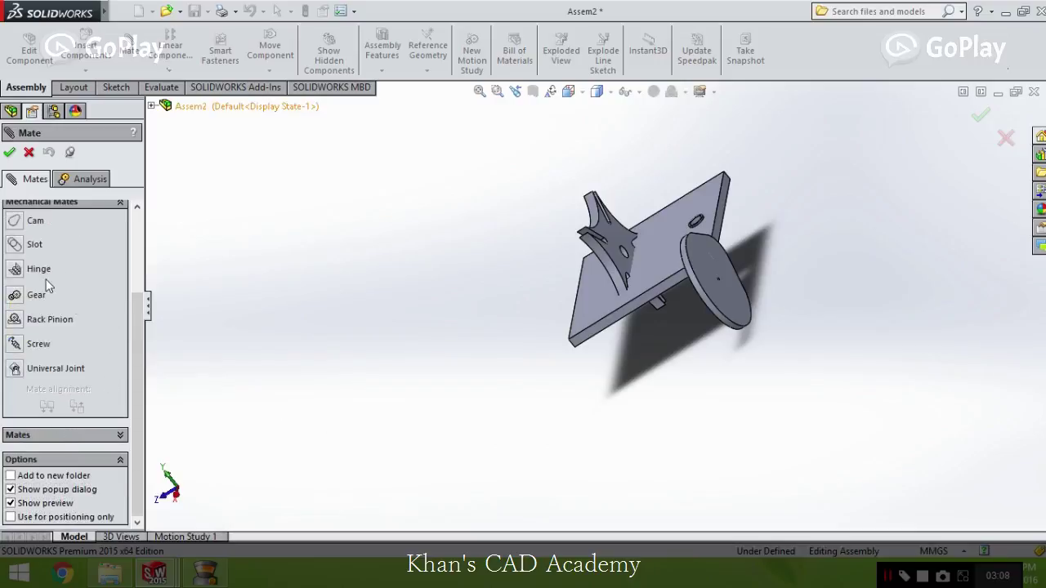
click(17, 272)
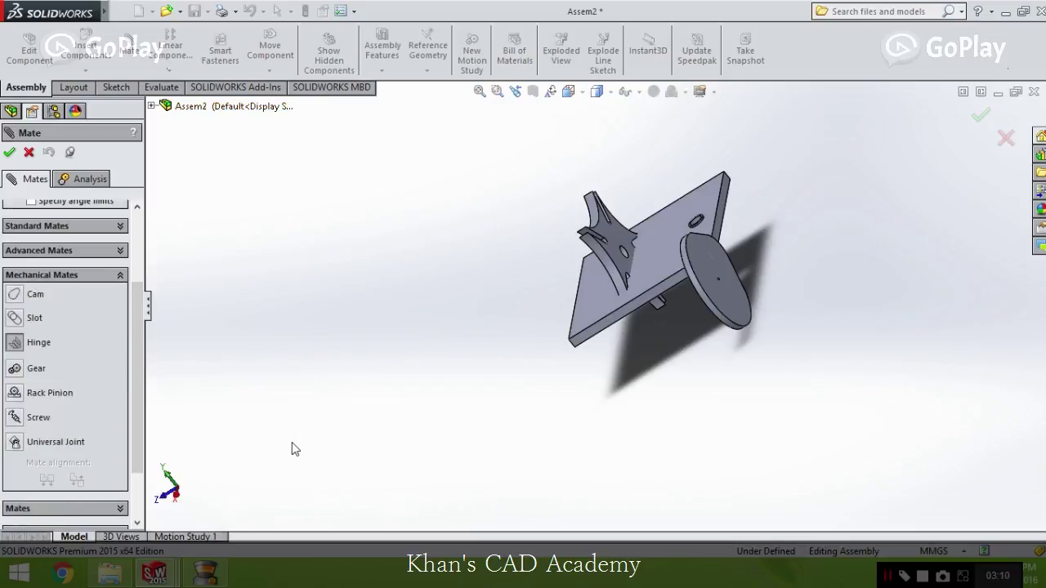
Step: Set the hinge's concentric selections to the base plate's large hole face and the star wheel's centre hole face
middle_drag(738, 267, 758, 288)
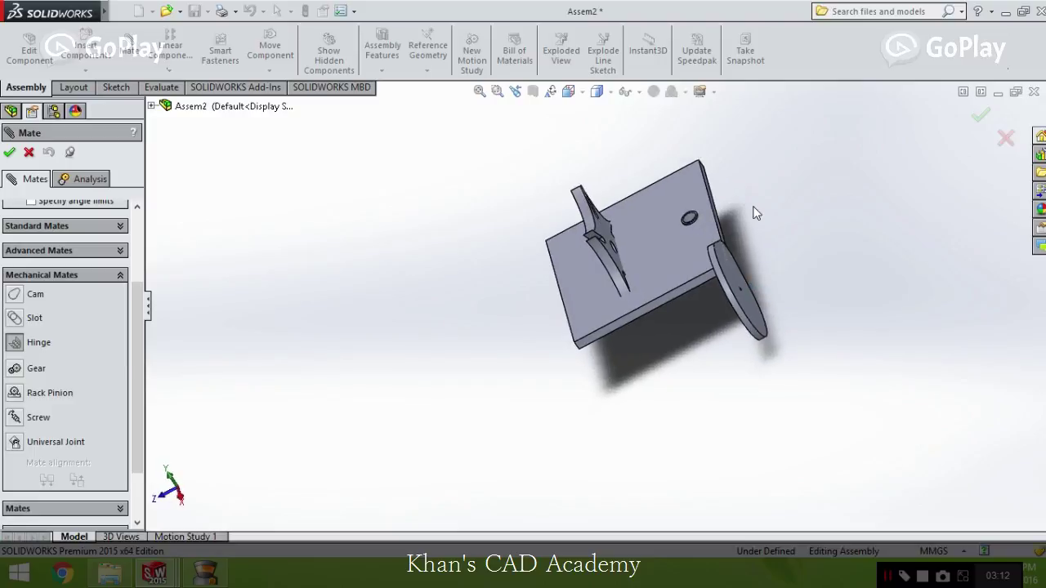
middle_drag(747, 210, 768, 238)
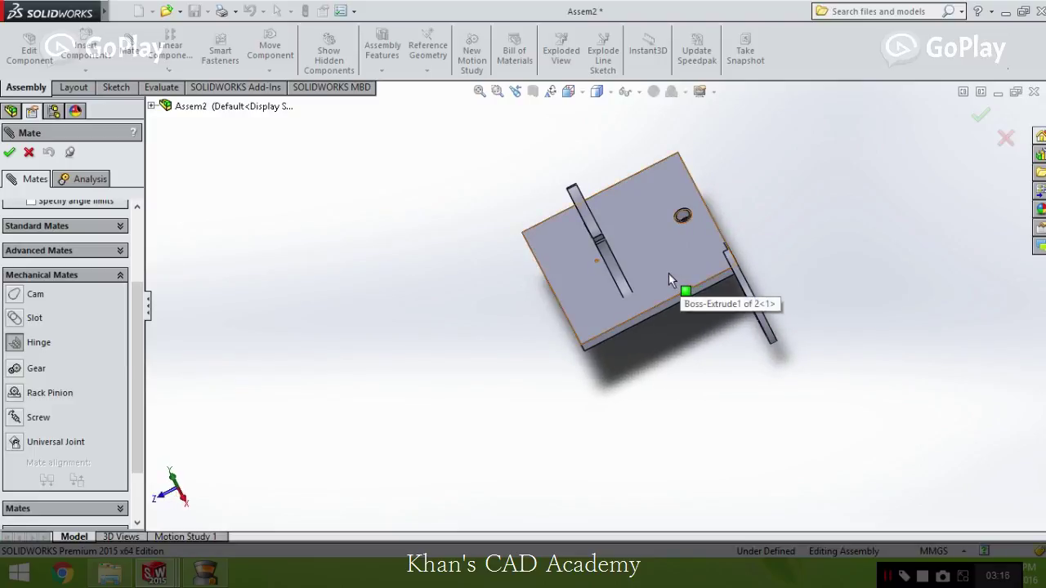
middle_drag(759, 211, 719, 229)
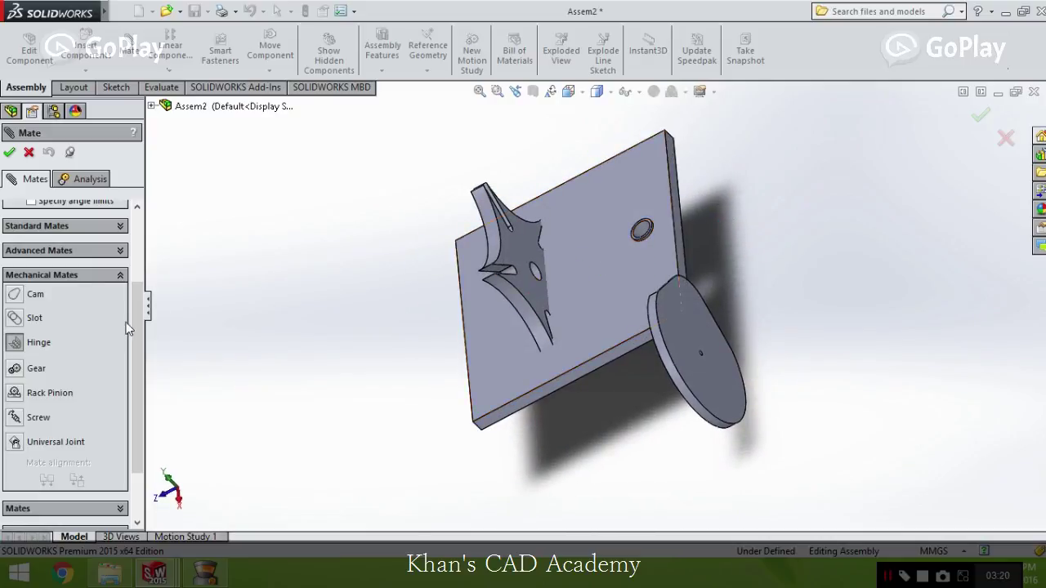
scroll(143, 325, up, 3)
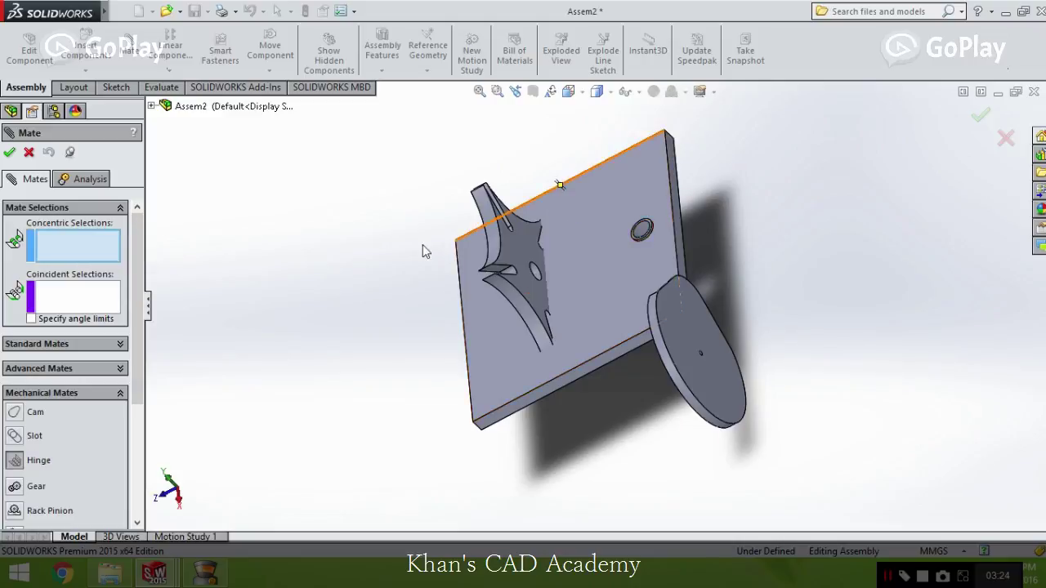
scroll(654, 233, down, 4)
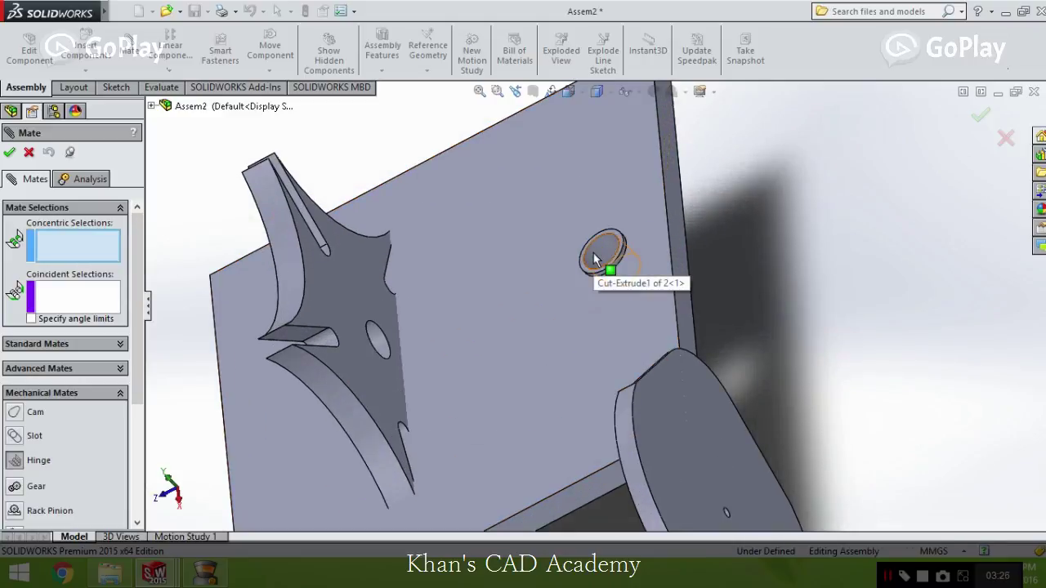
click(594, 259)
click(385, 350)
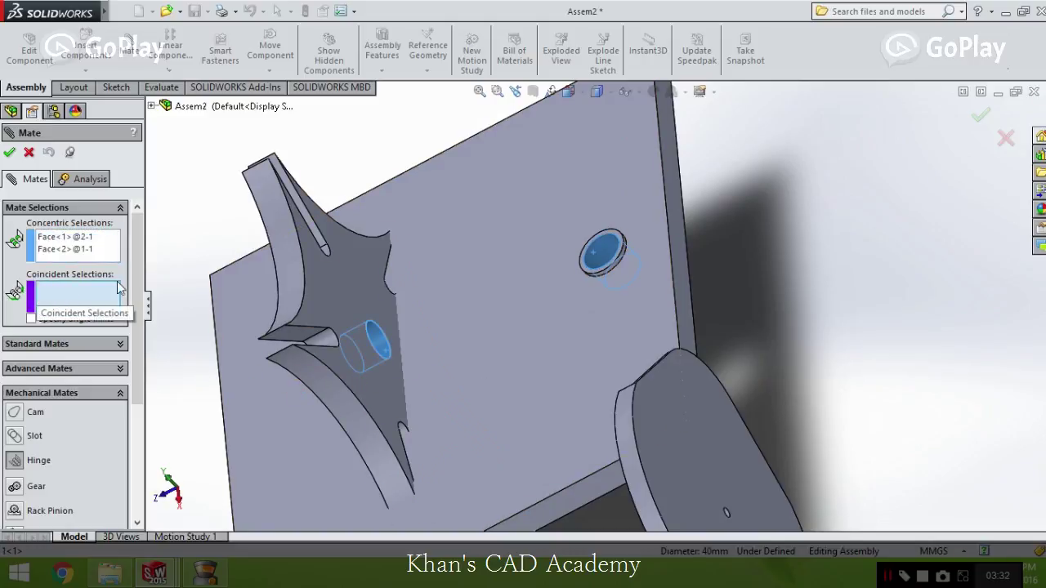
Step: Set the hinge's coincident selections to the star wheel's flat face and the raised face around the base plate's large hole
click(352, 285)
scroll(631, 232, down, 8)
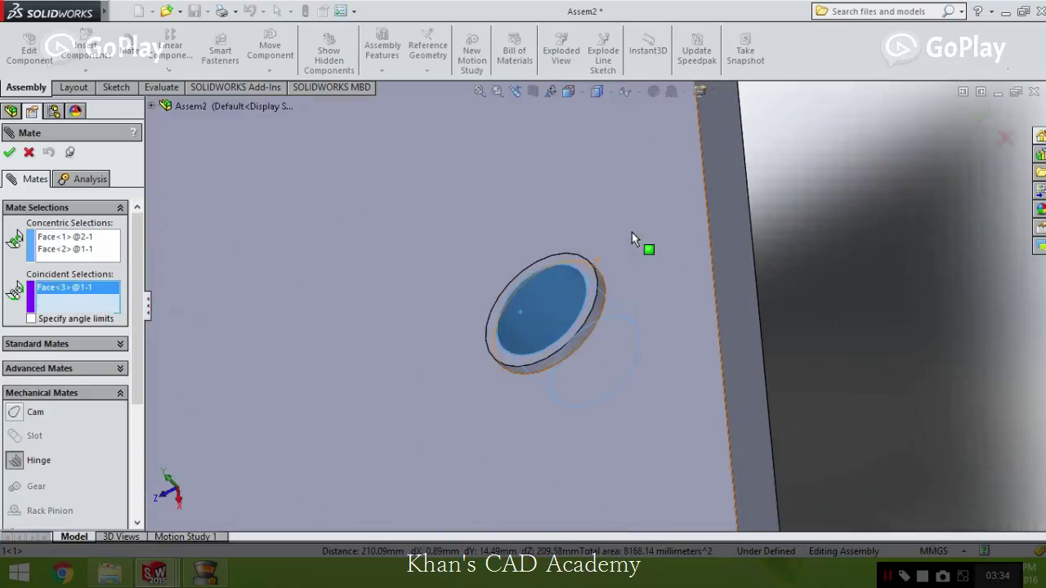
click(546, 299)
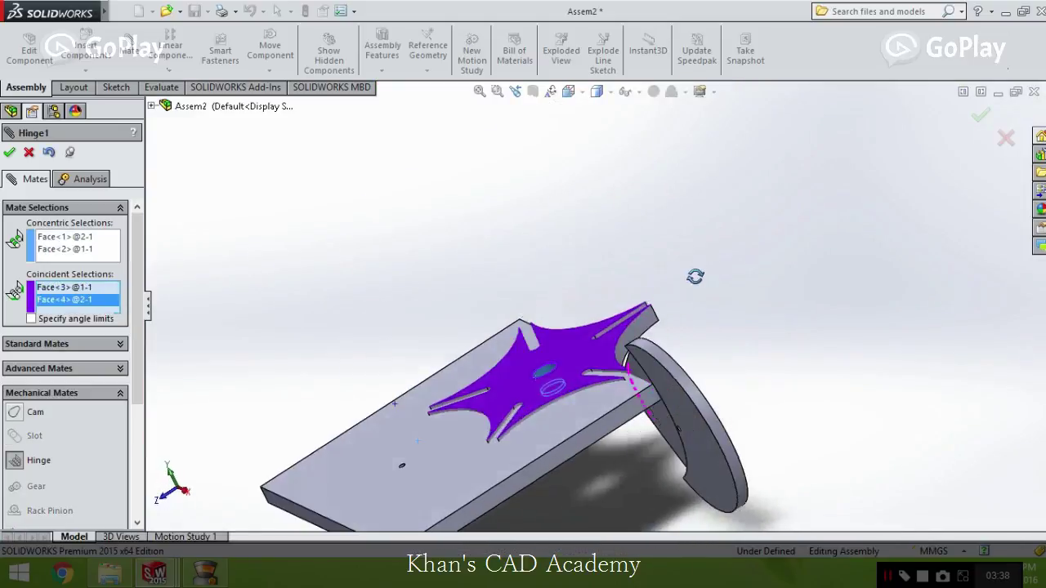
Step: Reverse the mate alignment of the star wheel's hinge and accept the mate
middle_drag(695, 277, 643, 357)
scroll(643, 357, up, 3)
drag(138, 344, 136, 434)
click(76, 416)
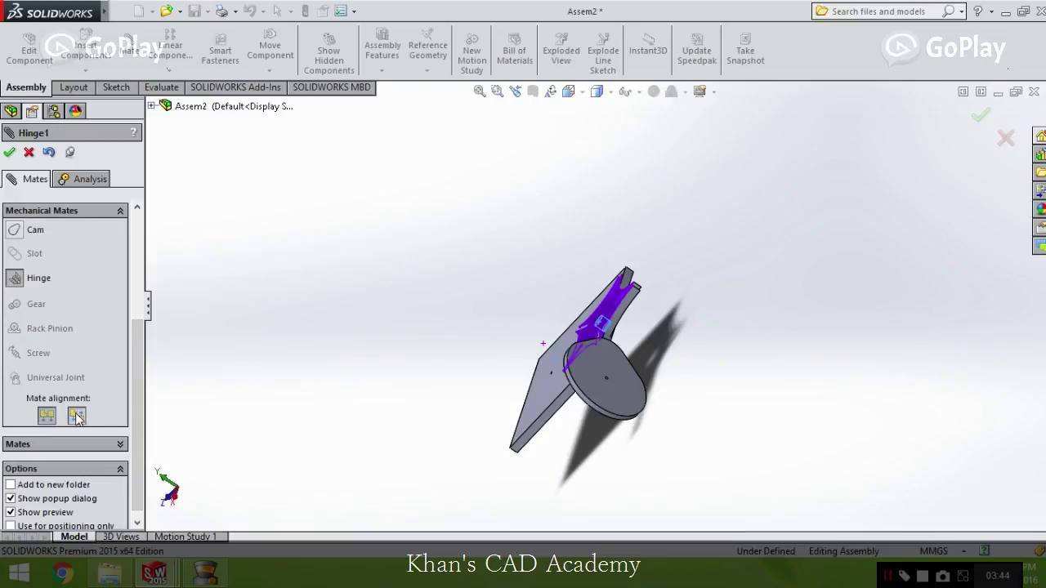
middle_drag(725, 198, 697, 303)
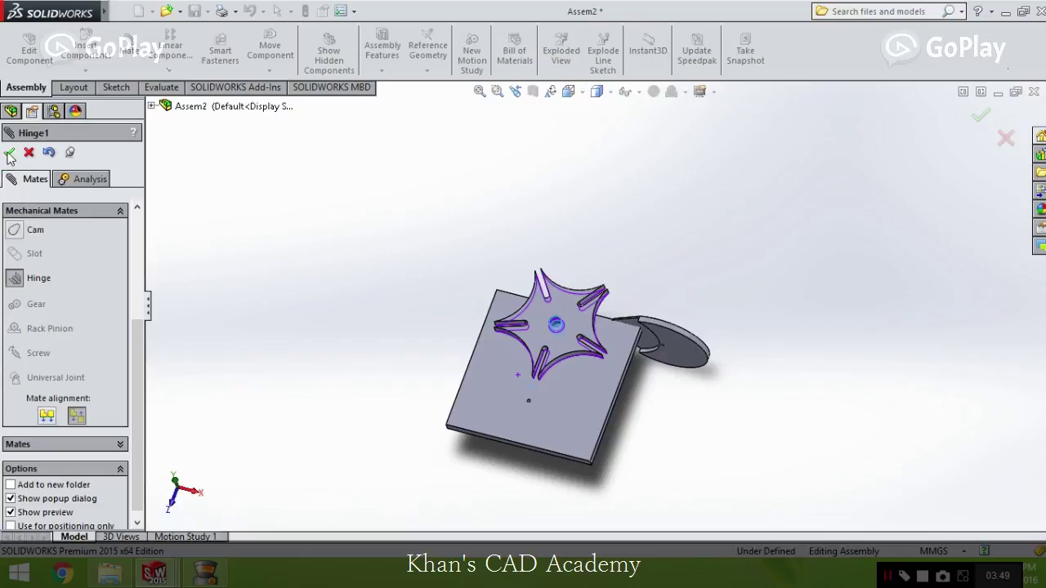
click(9, 152)
Step: Turn the star wheel about its hinge to check its rotation on the base plate
middle_drag(801, 275, 522, 379)
scroll(523, 376, down, 2)
drag(528, 318, 635, 306)
middle_drag(635, 305, 626, 270)
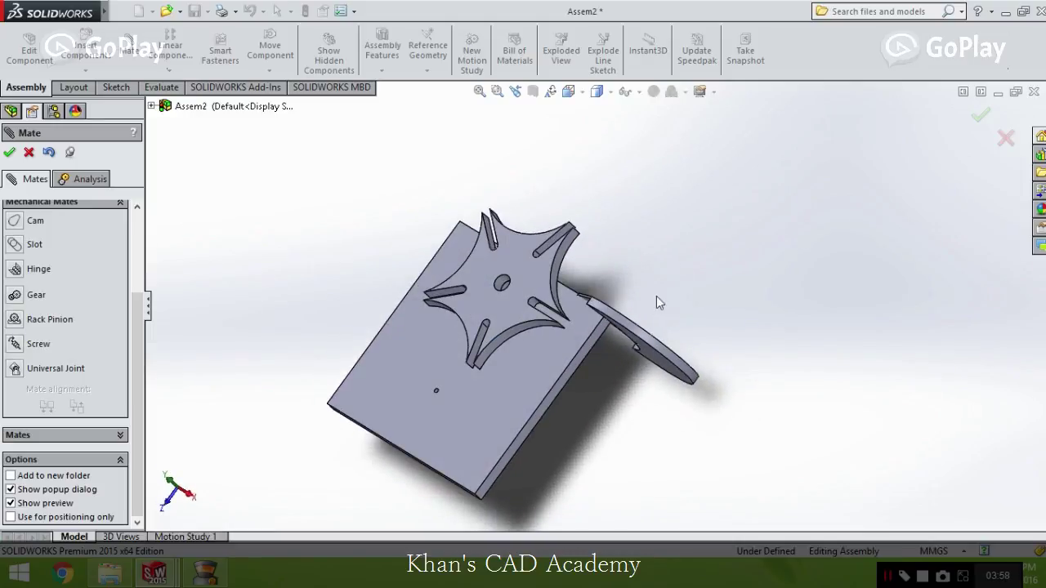
Step: Begin another hinge mate with the drive wheel's centre hole face as the first concentric selection
middle_drag(589, 428, 619, 335)
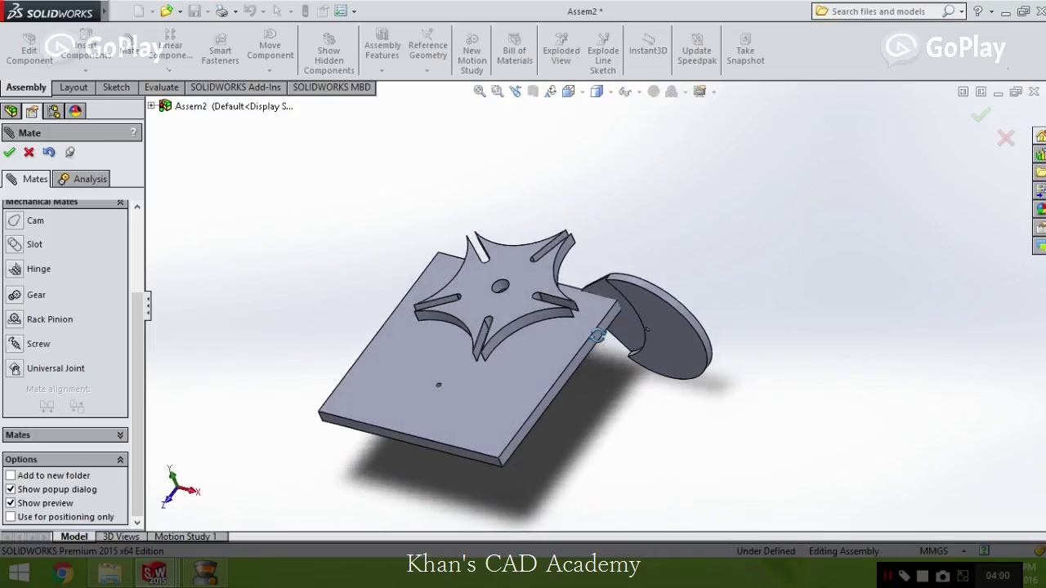
scroll(20, 274, up, 3)
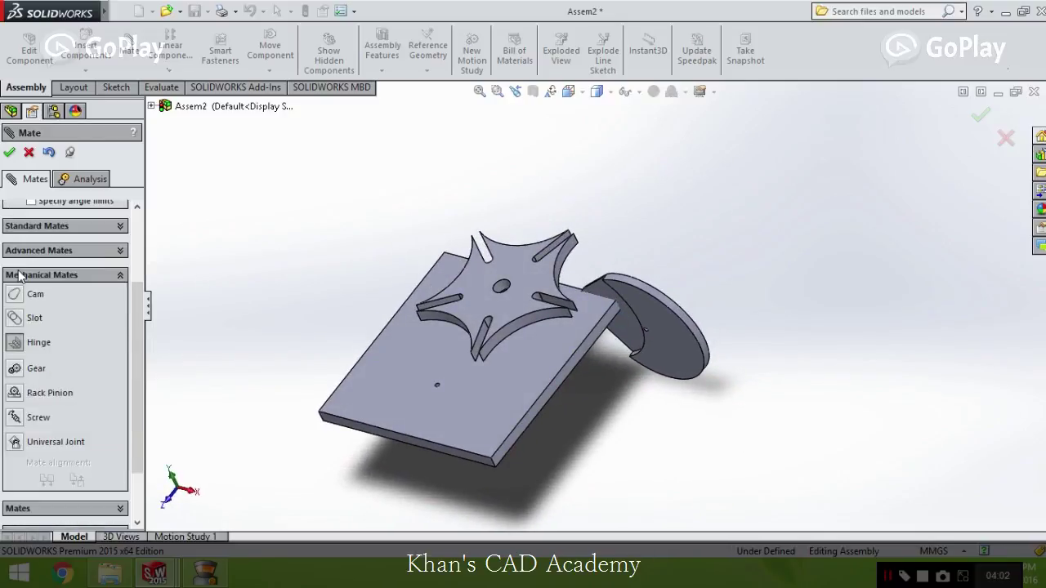
scroll(135, 326, up, 3)
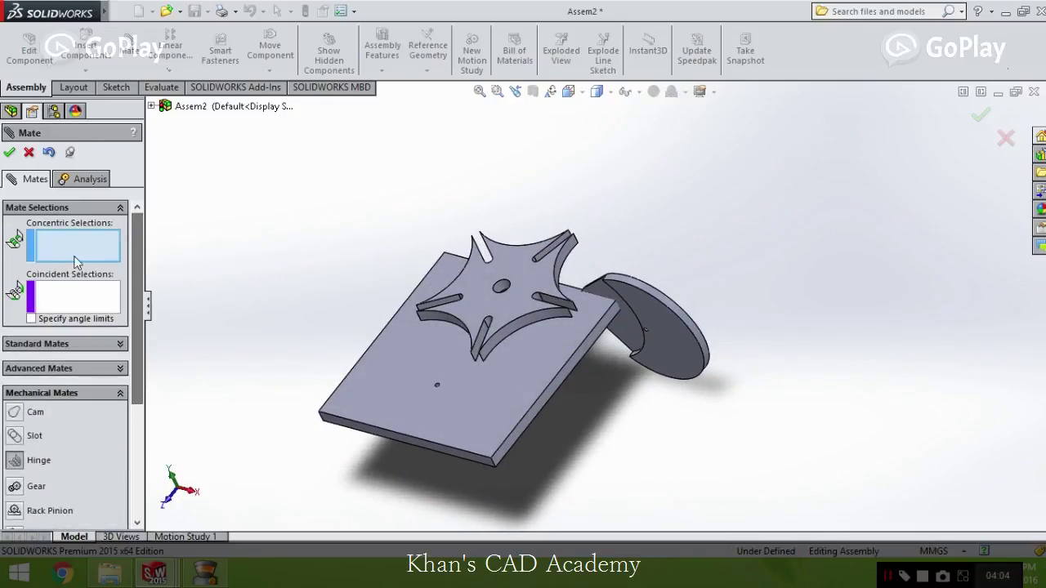
middle_drag(686, 251, 601, 372)
scroll(514, 351, down, 6)
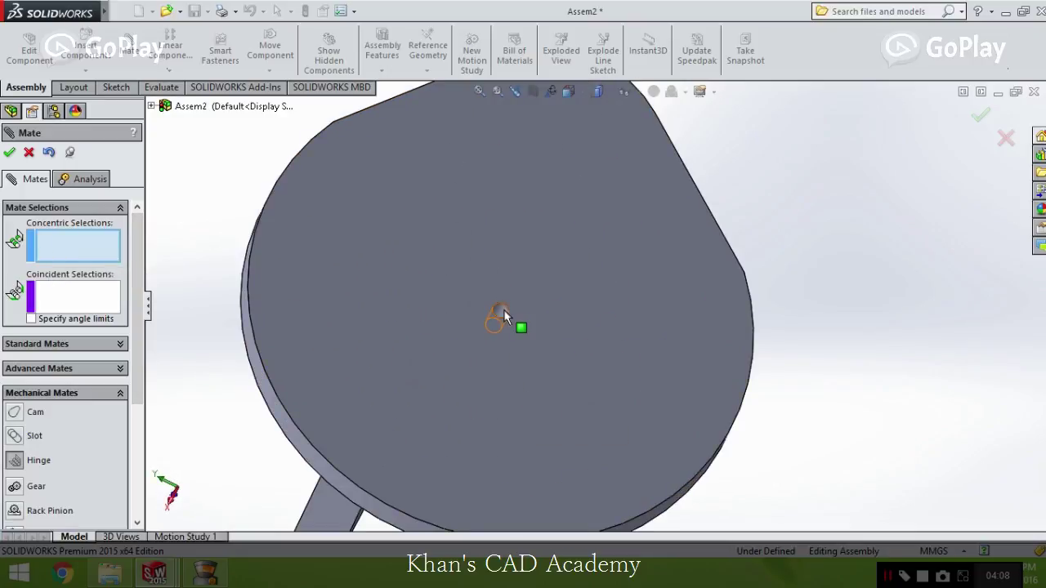
click(504, 309)
Step: Add the base plate's small 10 mm hole face as the second concentric selection
scroll(516, 347, up, 3)
middle_drag(515, 344, 352, 419)
scroll(304, 291, down, 4)
scroll(304, 291, down, 3)
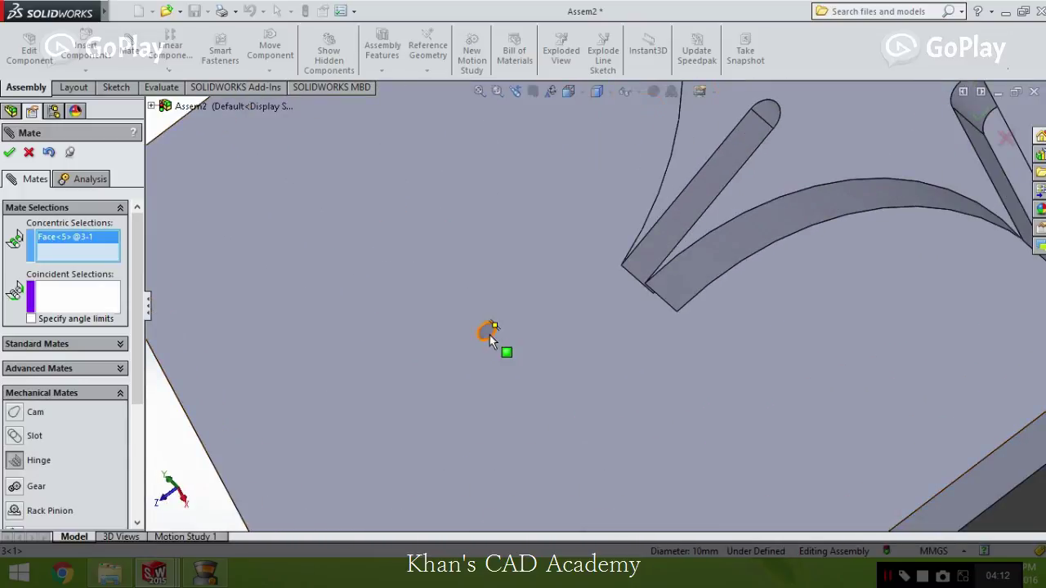
scroll(495, 347, down, 2)
scroll(507, 343, down, 2)
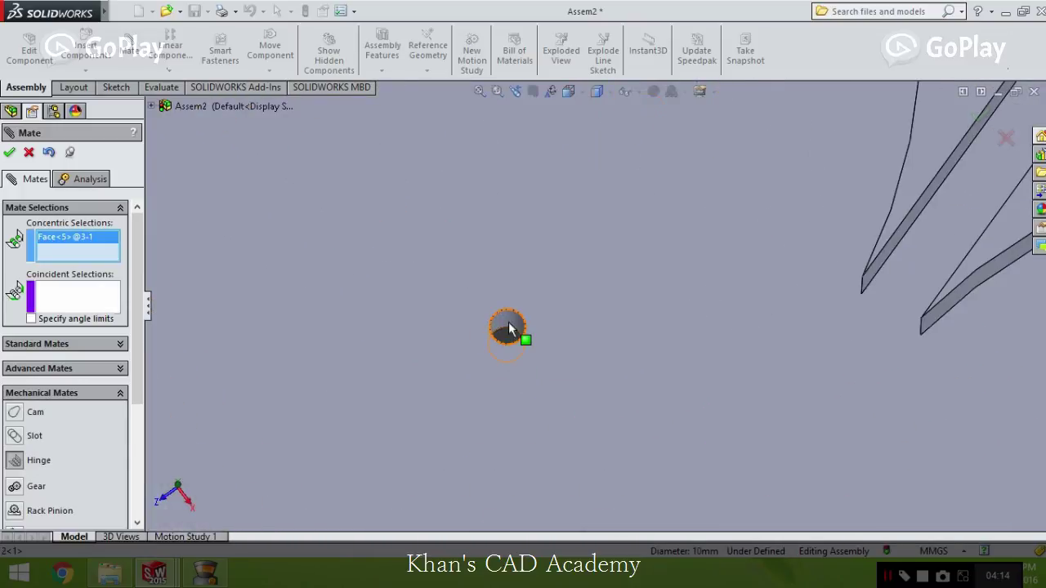
click(509, 322)
Step: Set the coincident selections to the drive wheel's flat back face and the base plate's top face
scroll(586, 385, up, 6)
middle_drag(678, 379, 704, 364)
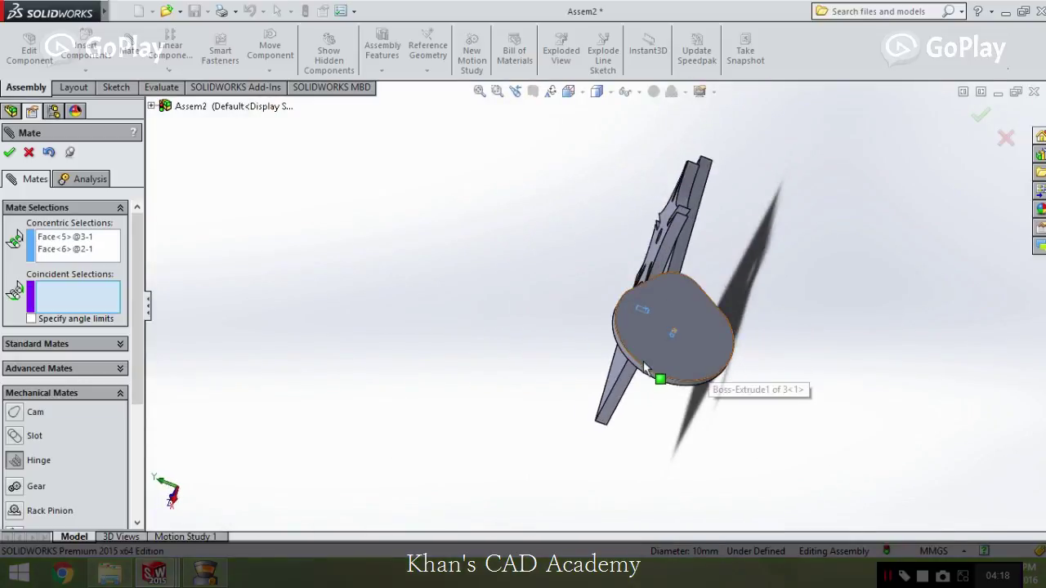
click(704, 352)
middle_drag(545, 281, 588, 369)
click(589, 362)
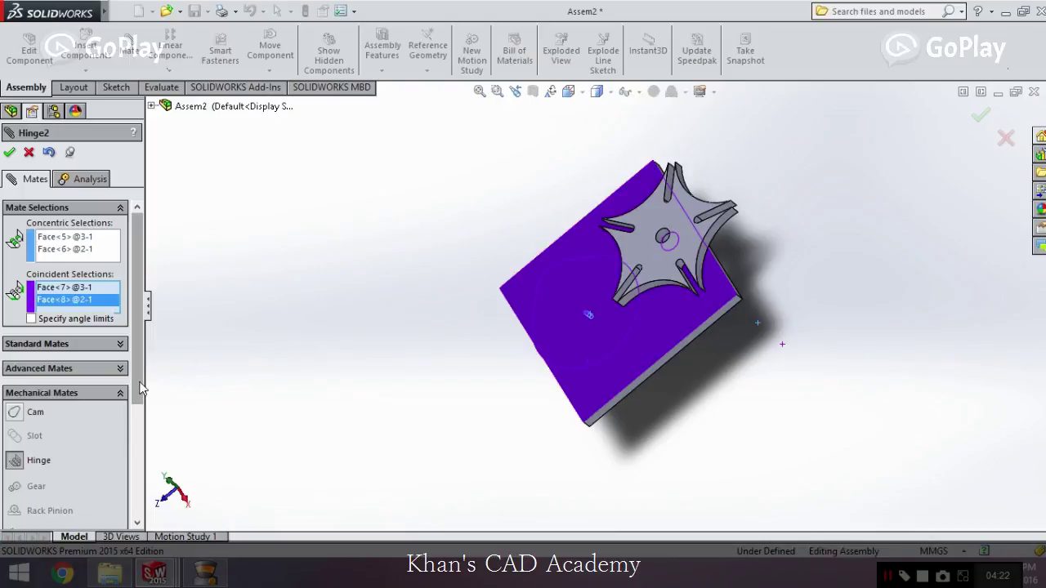
Step: Reverse the mate alignment of the drive wheel's hinge, accept it and finish mating
scroll(74, 368, down, 3)
click(76, 406)
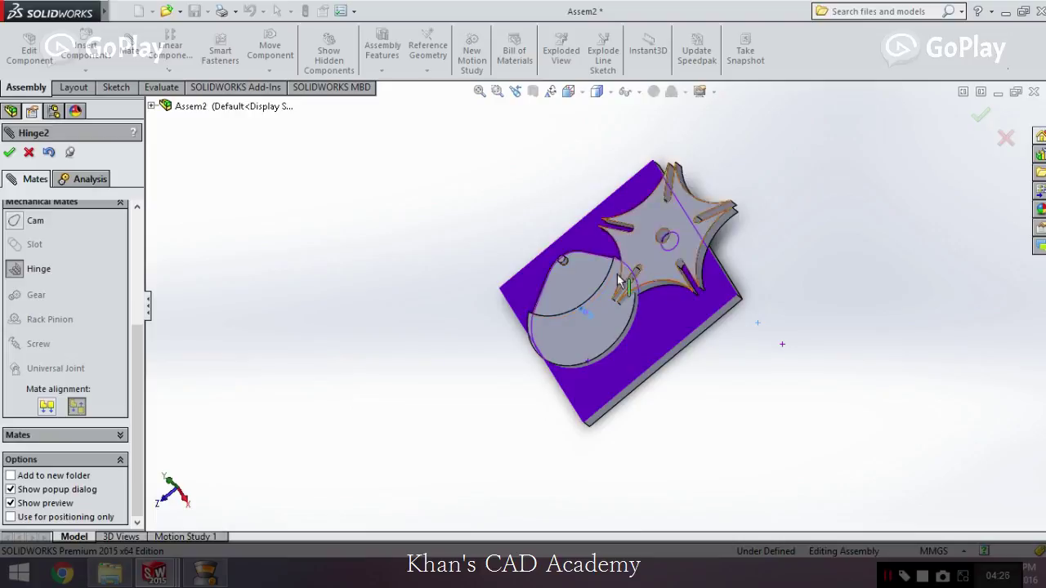
click(9, 153)
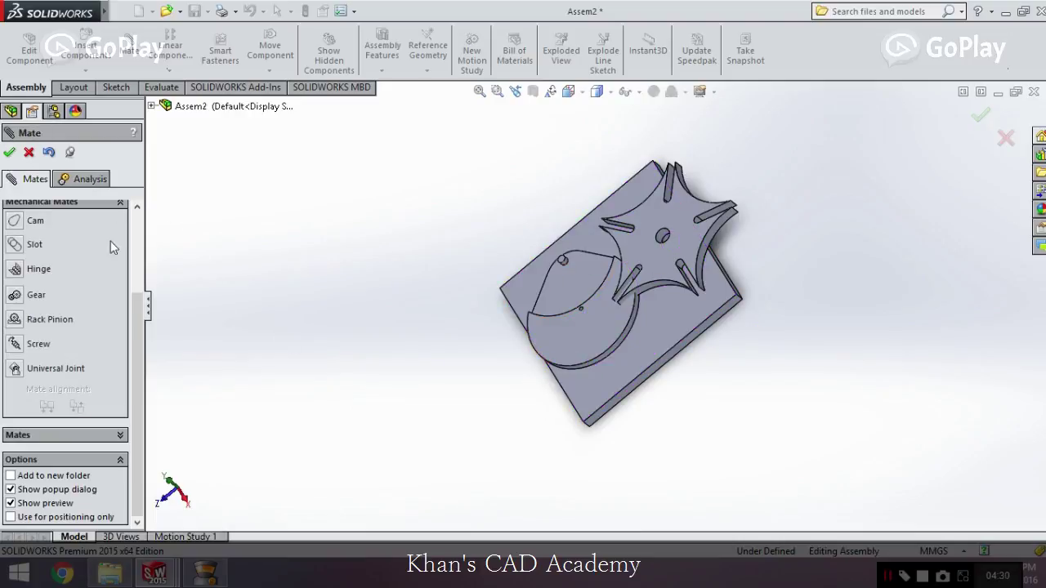
click(9, 154)
Step: Rotate the star wheel until one of its slots points at the drive wheel's centre
middle_drag(605, 270, 580, 427)
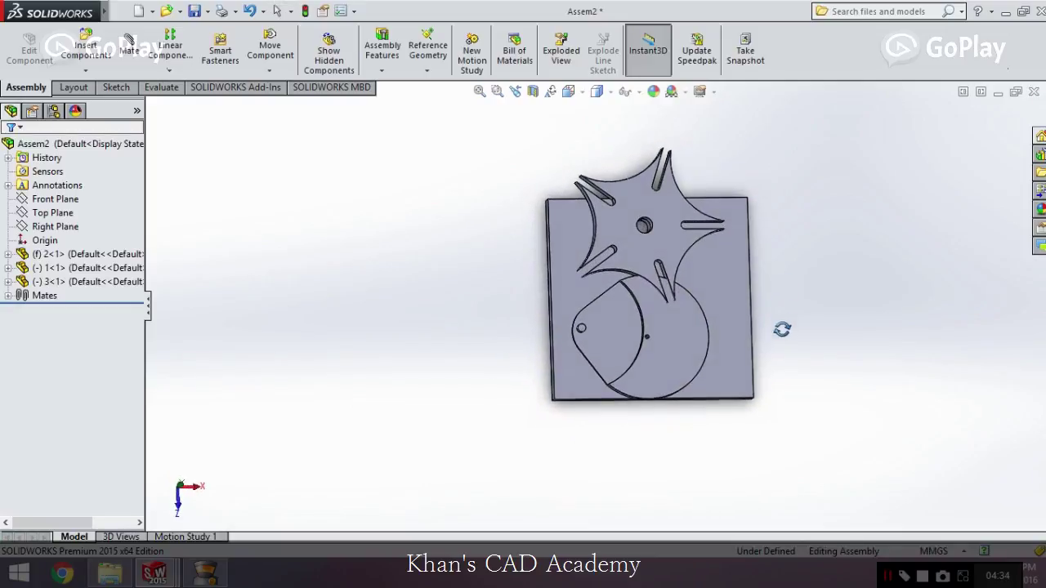
middle_drag(782, 329, 807, 311)
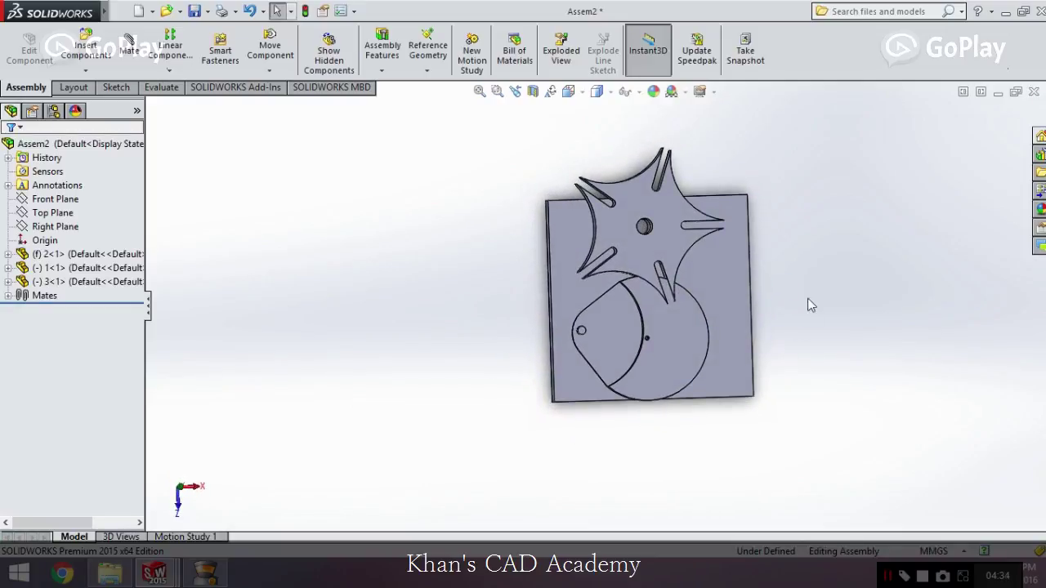
drag(673, 247, 654, 275)
Step: Rotate the drive wheel until its pin lobe lies under the star wheel slot facing it
drag(610, 355, 633, 322)
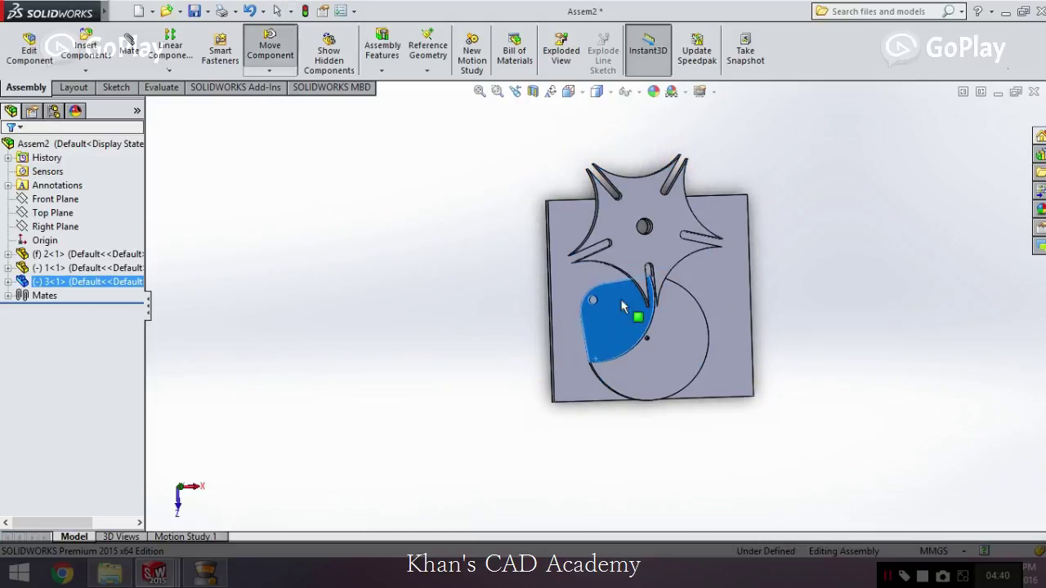
mouse_move(820, 291)
middle_down()
mouse_move(786, 300)
mouse_move(787, 341)
mouse_move(798, 291)
mouse_move(823, 296)
middle_up()
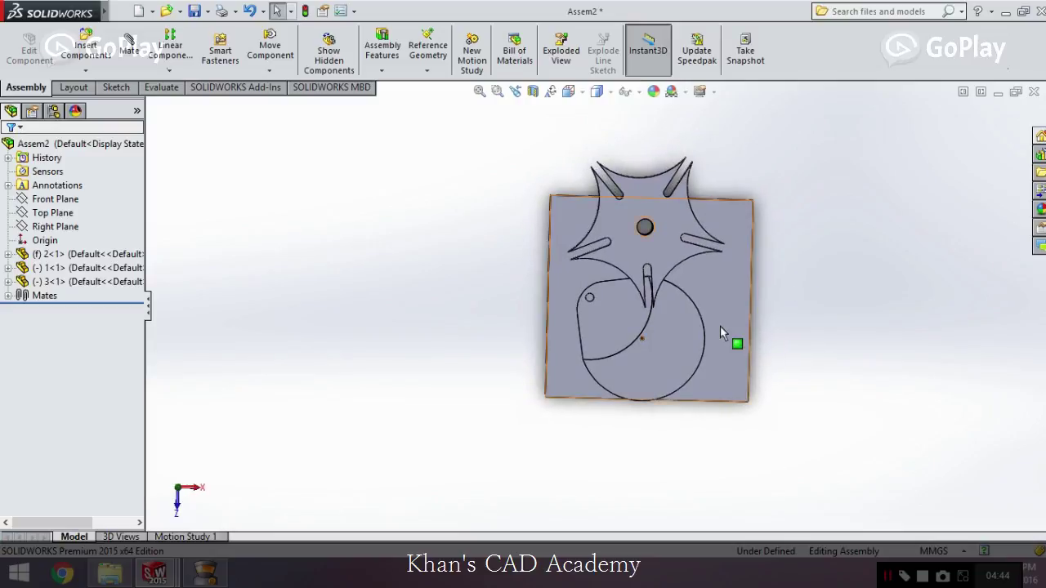
middle_drag(703, 266, 695, 268)
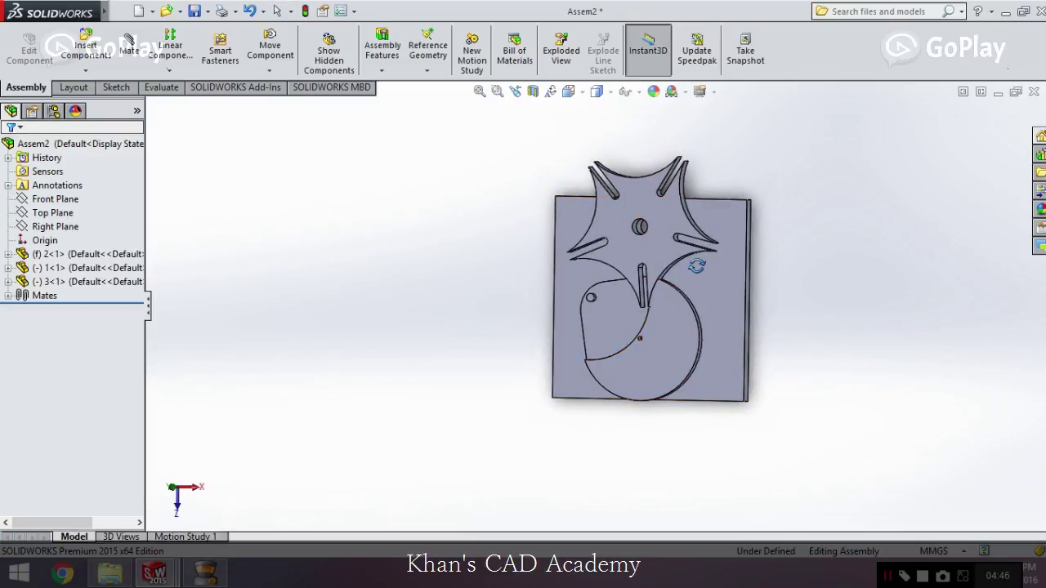
click(667, 326)
drag(670, 333, 696, 364)
click(806, 287)
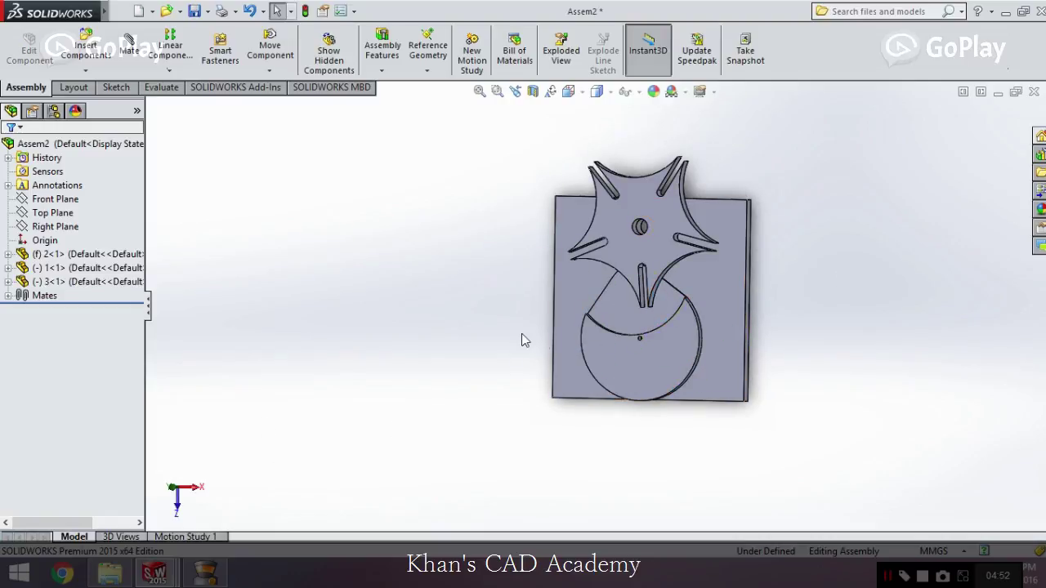
Step: Open Motion Study 1 of the assembly
click(196, 538)
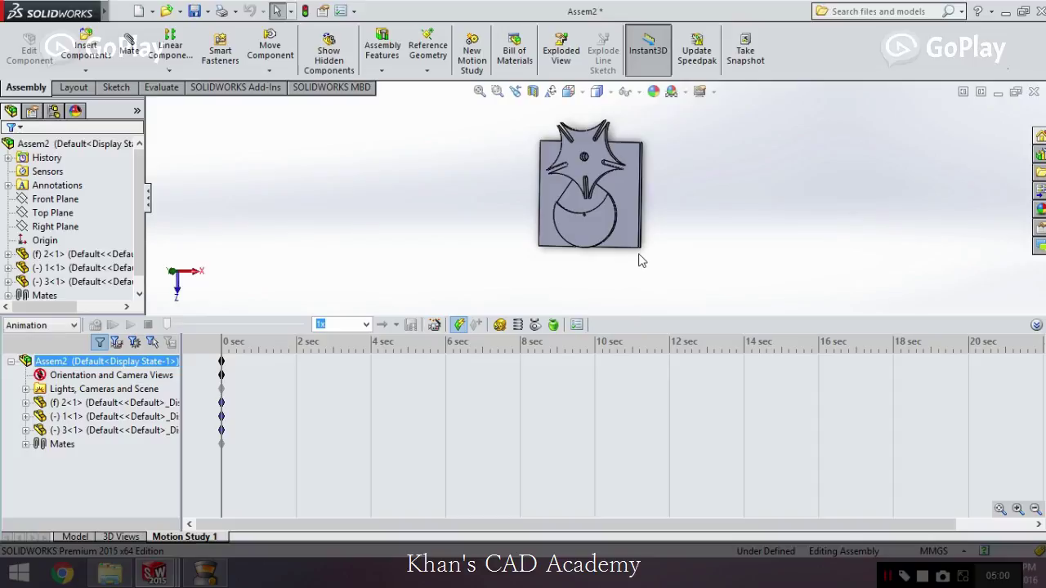
click(535, 324)
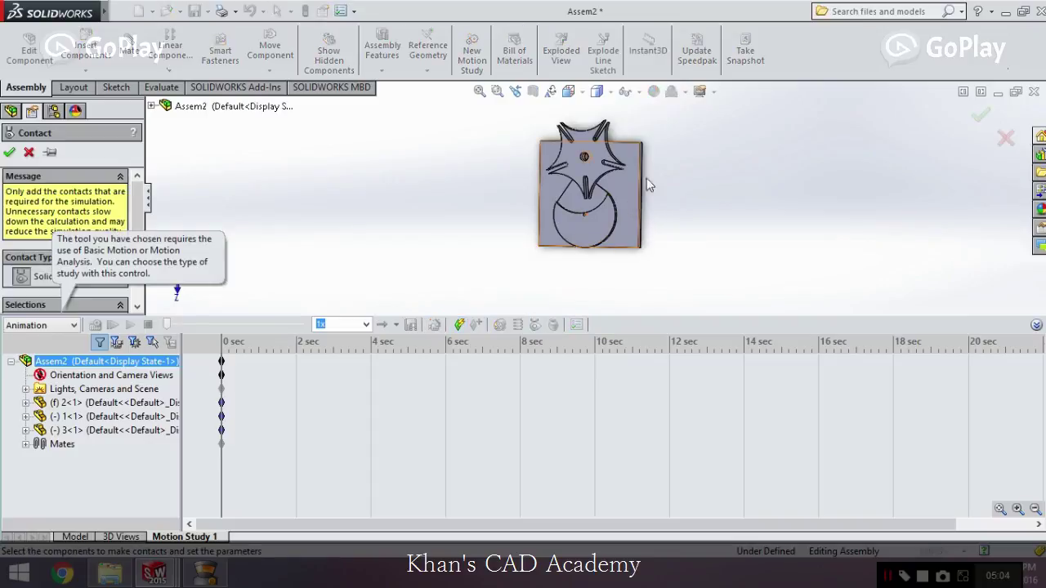
scroll(670, 151, down, 2)
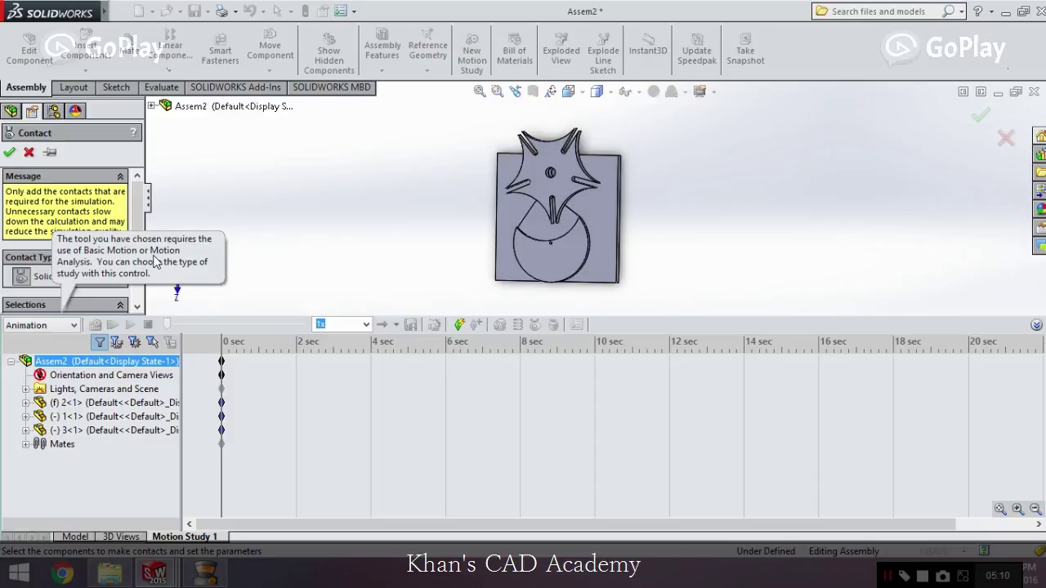
click(70, 326)
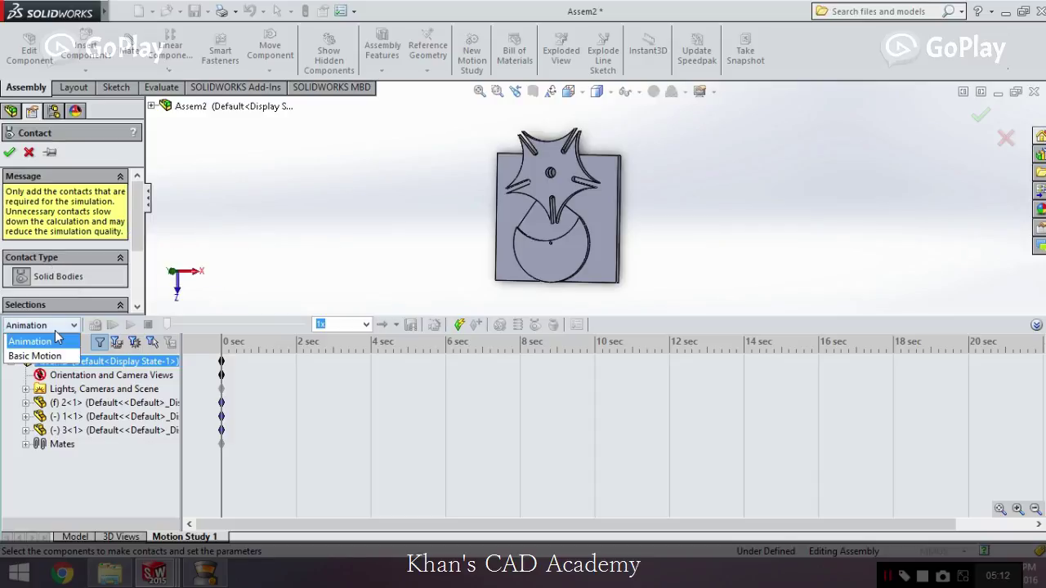
click(216, 247)
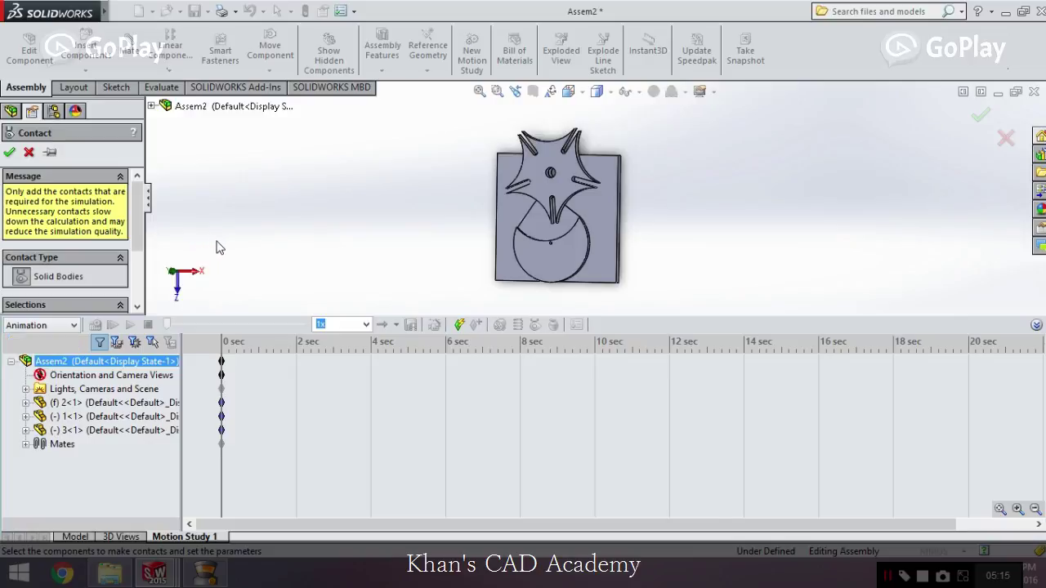
click(44, 151)
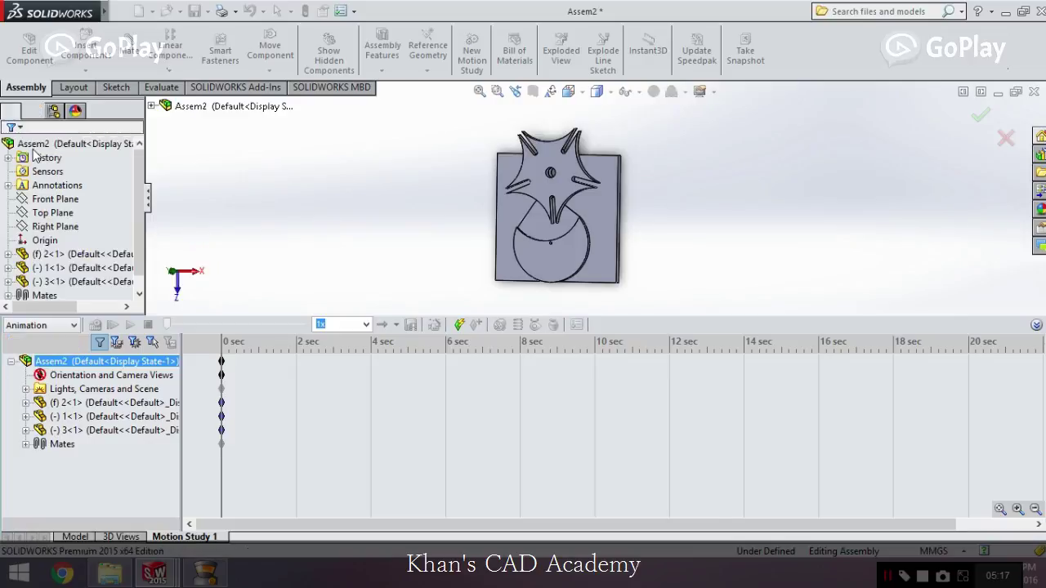
Step: Enable the SOLIDWORKS Motion add-in and set the study type to Motion Analysis
click(255, 90)
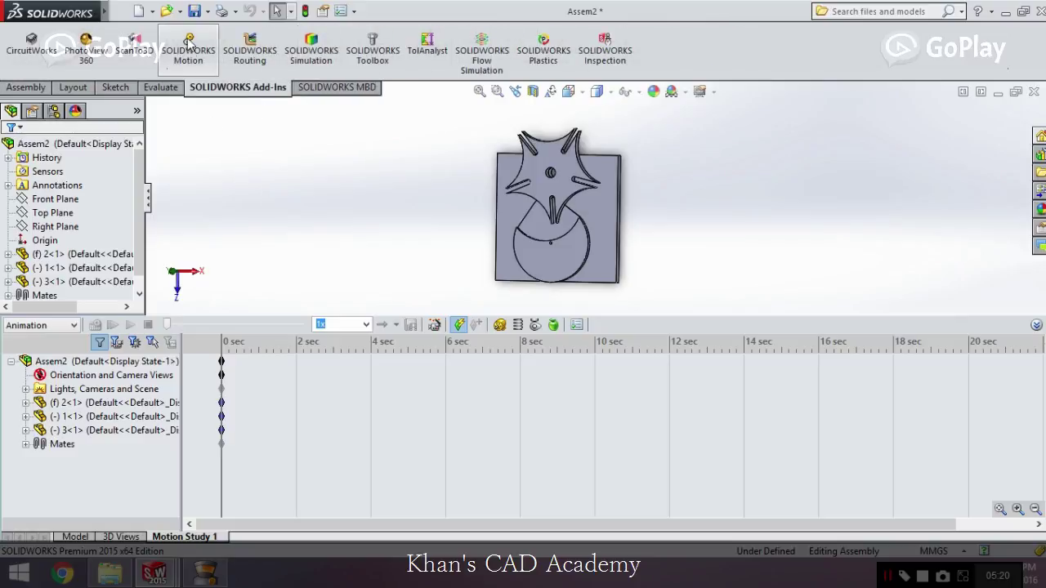
click(197, 67)
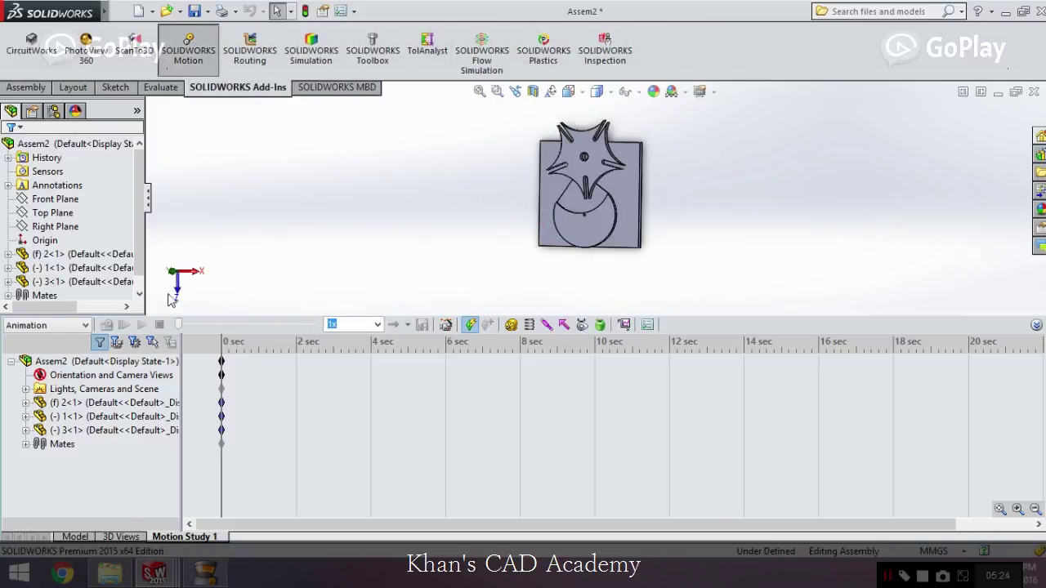
click(76, 325)
click(77, 370)
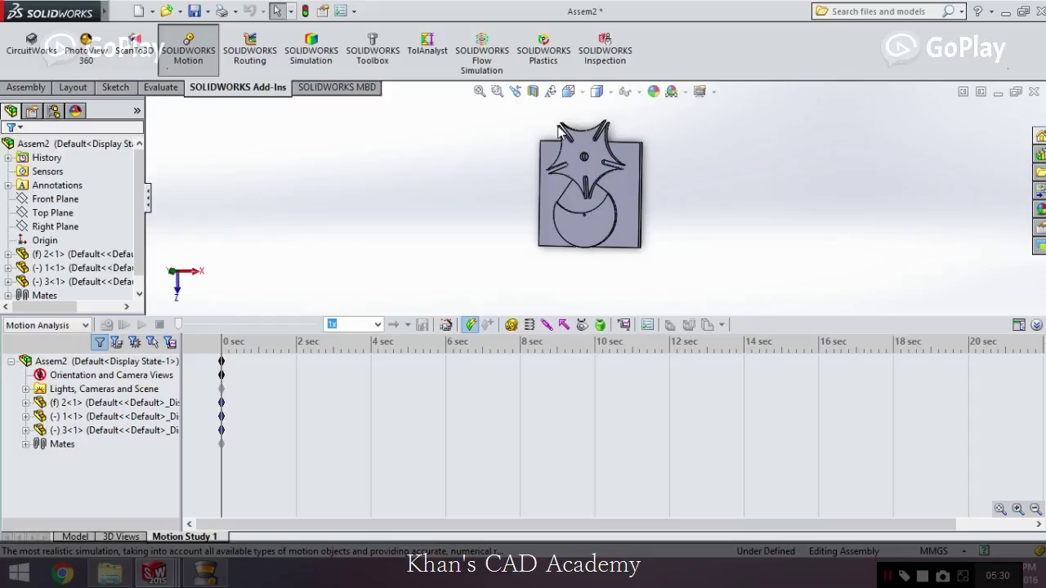
Step: Add a solid body contact between the star wheel and the drive wheel
scroll(711, 145, down, 2)
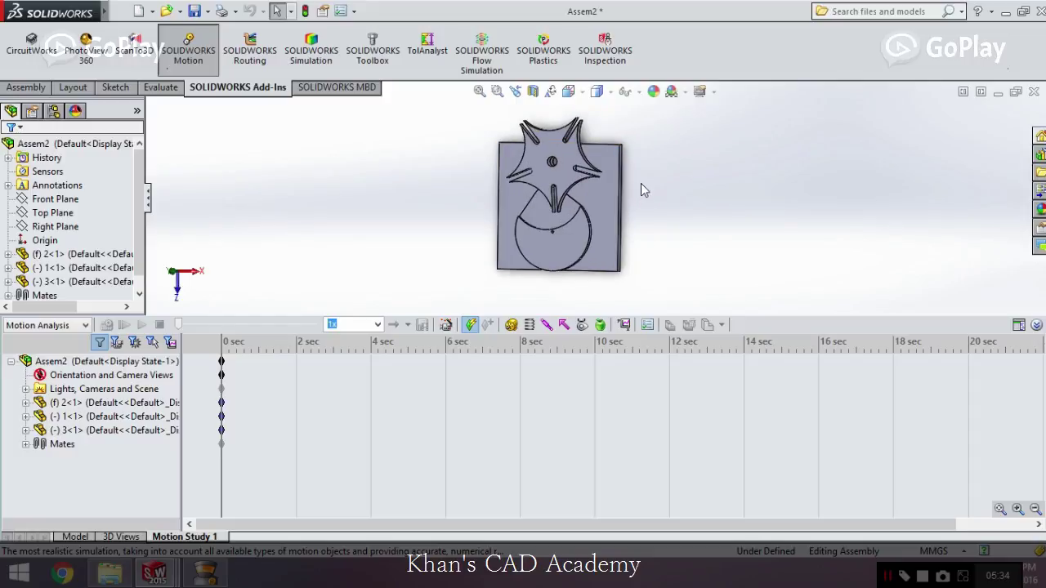
click(582, 325)
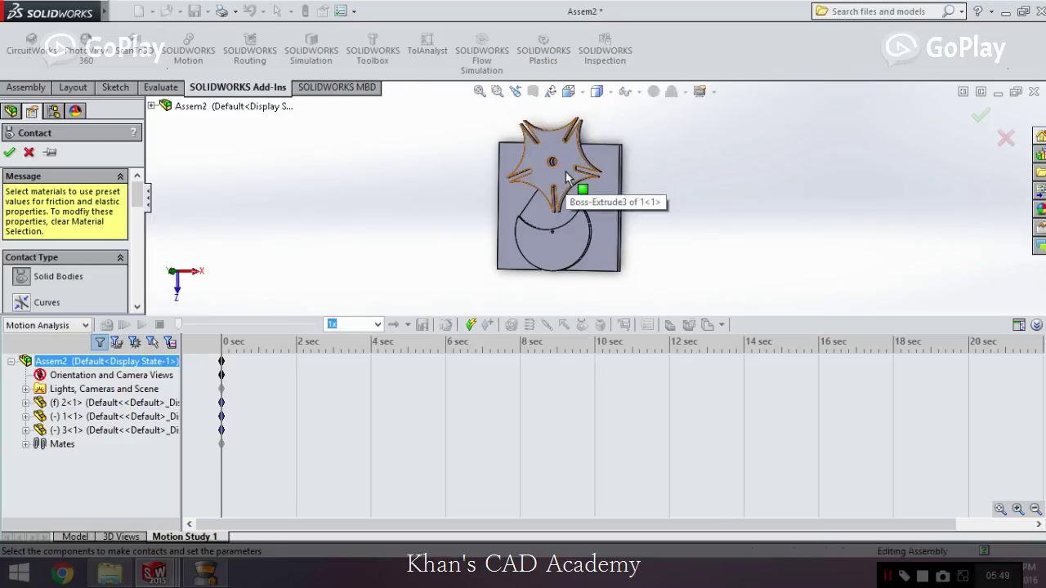
click(566, 177)
click(551, 233)
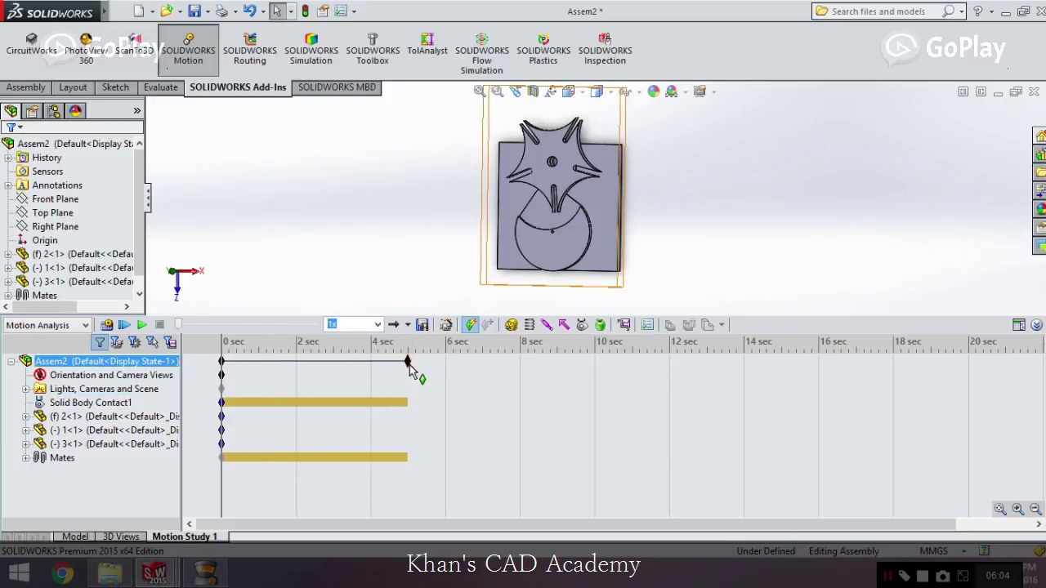
Step: Extend the motion study's duration to 10 seconds
drag(409, 365, 596, 365)
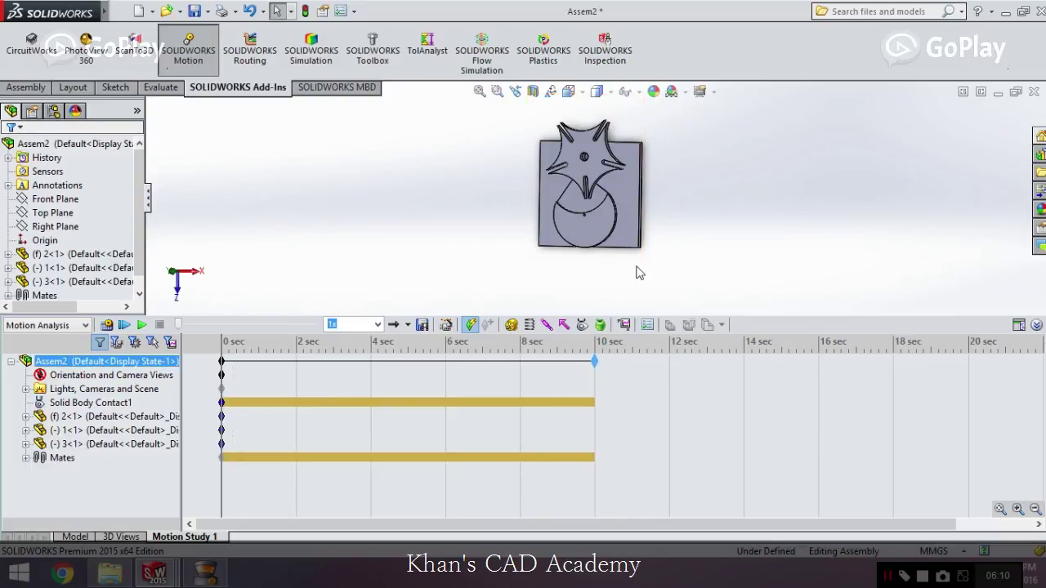
scroll(675, 220, up, 3)
middle_drag(671, 195, 664, 162)
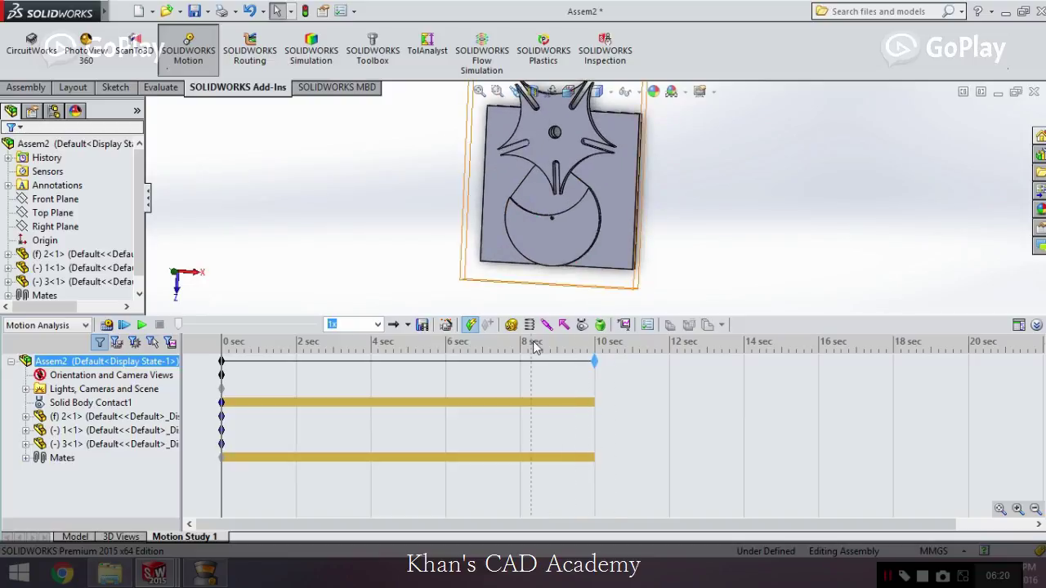
Step: Add a rotary motor at the drive wheel's centre hole, running at a constant speed of 10 RPM
click(511, 325)
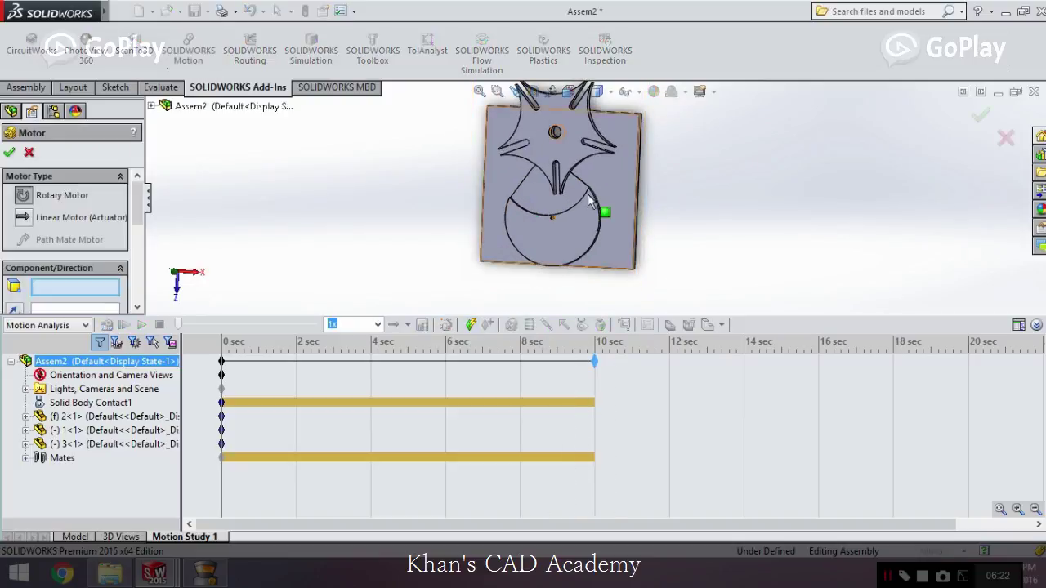
scroll(541, 246, down, 5)
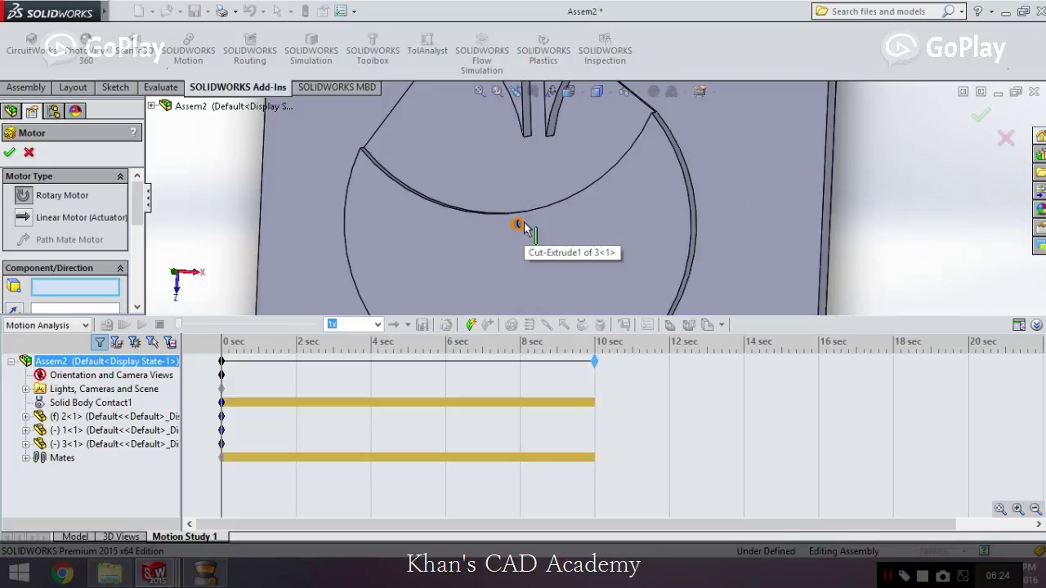
click(524, 229)
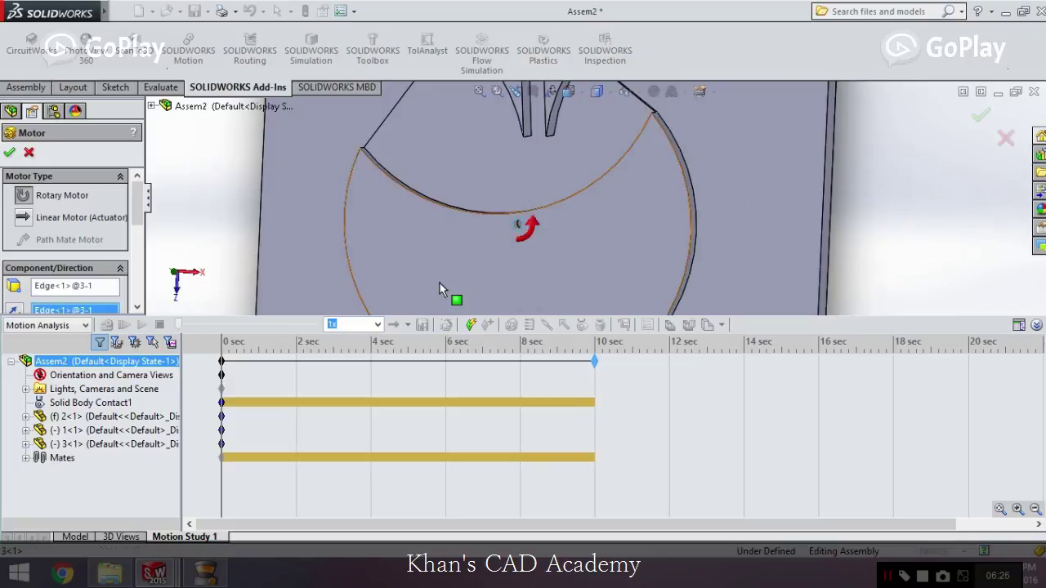
scroll(486, 248, up, 3)
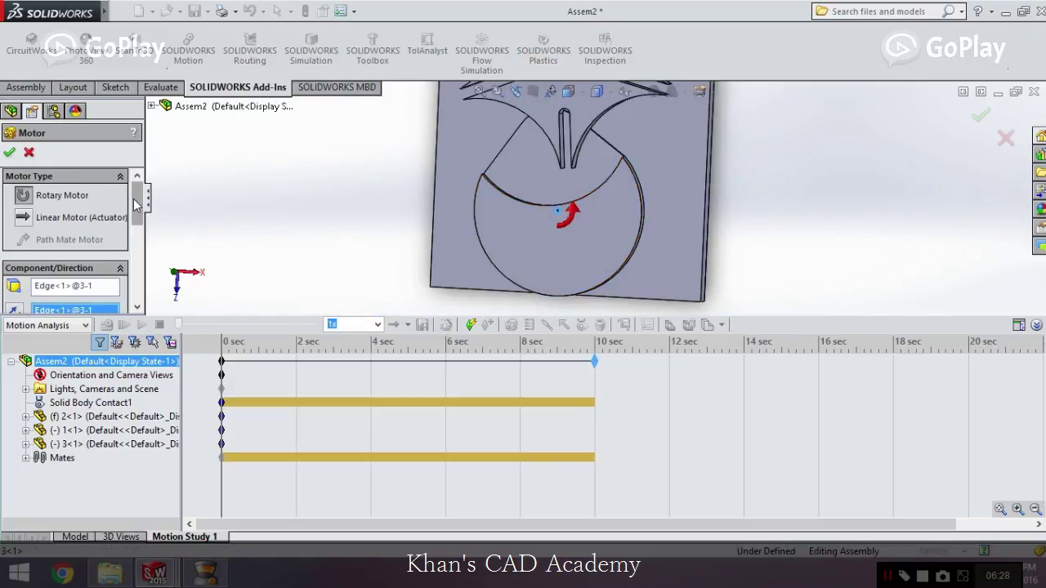
drag(136, 204, 12, 260)
text(10)
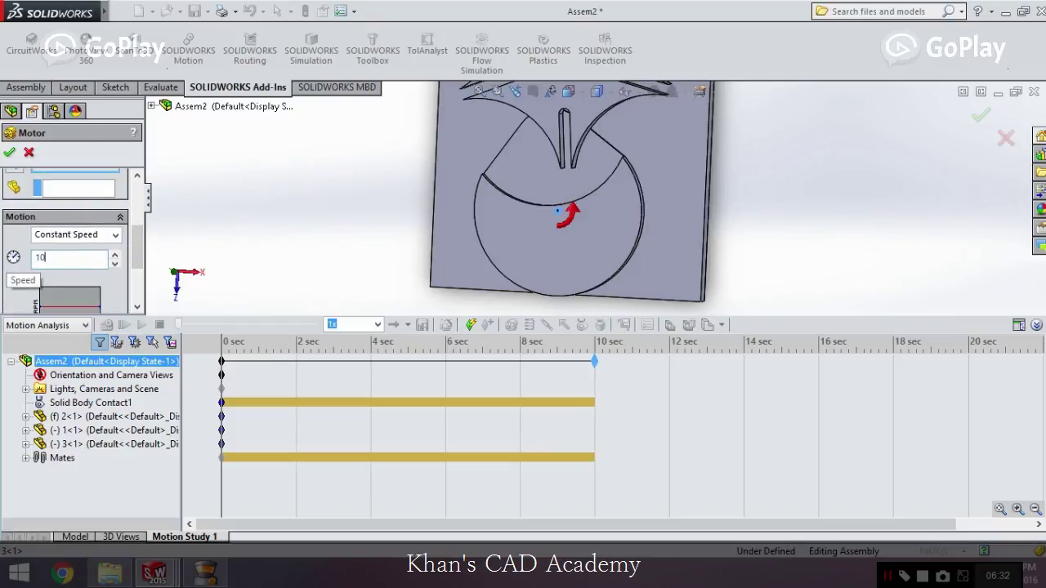
scroll(139, 245, down, 3)
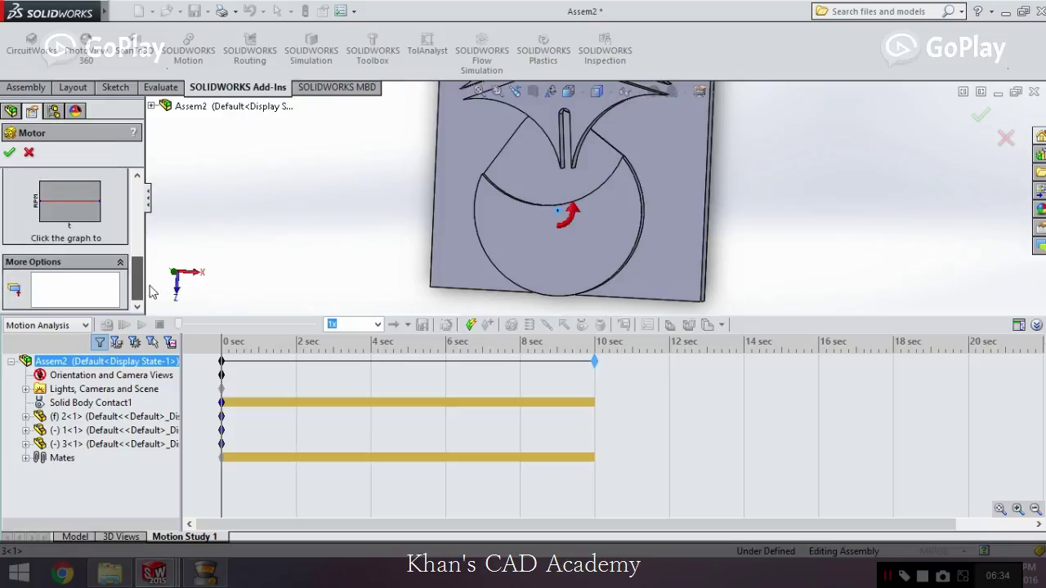
click(9, 152)
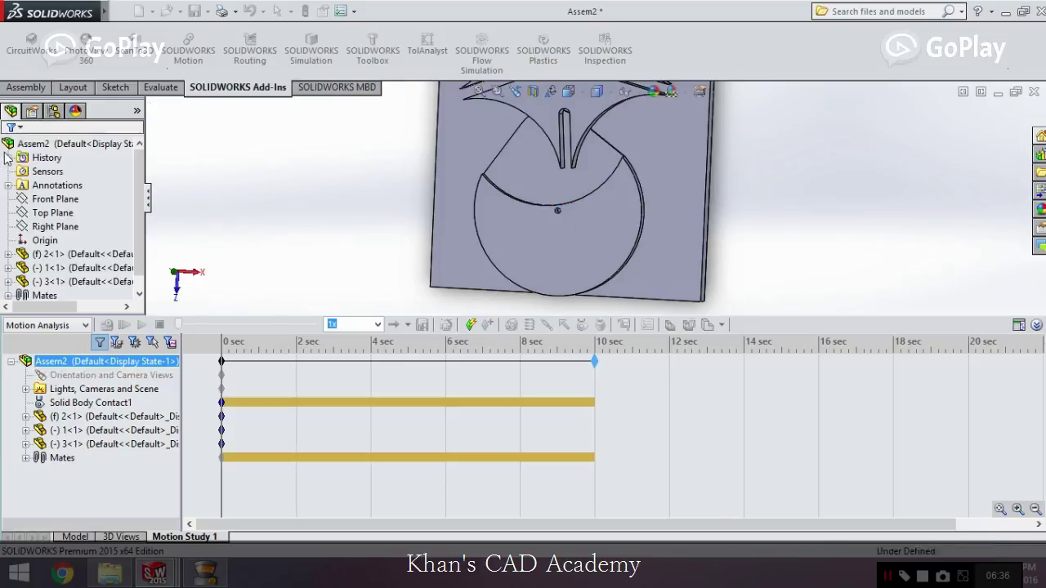
middle_drag(208, 194, 664, 138)
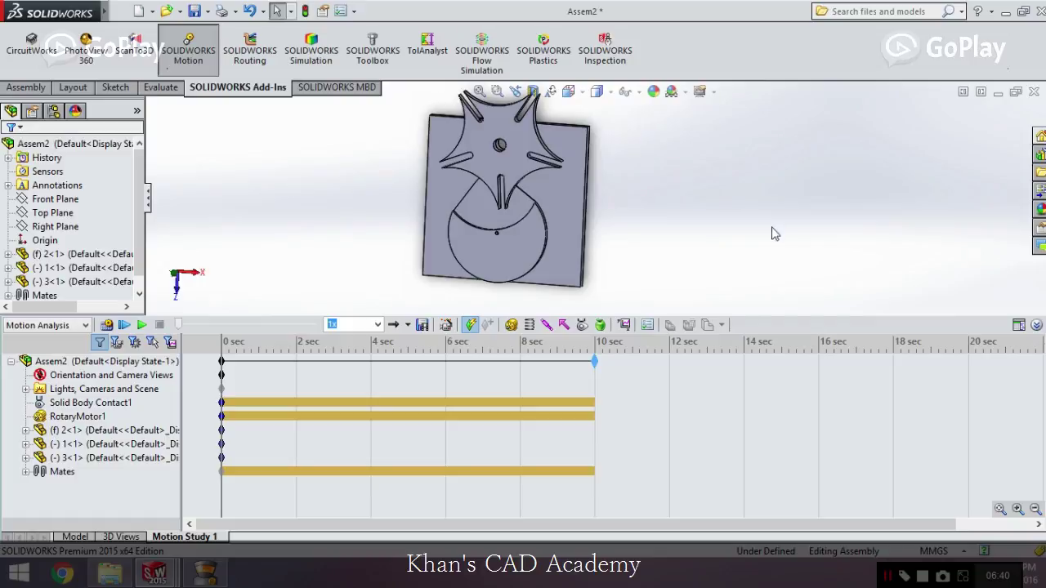
Step: Set the Motion Analysis frame rate to 100 frames per second and calculate the study
click(666, 325)
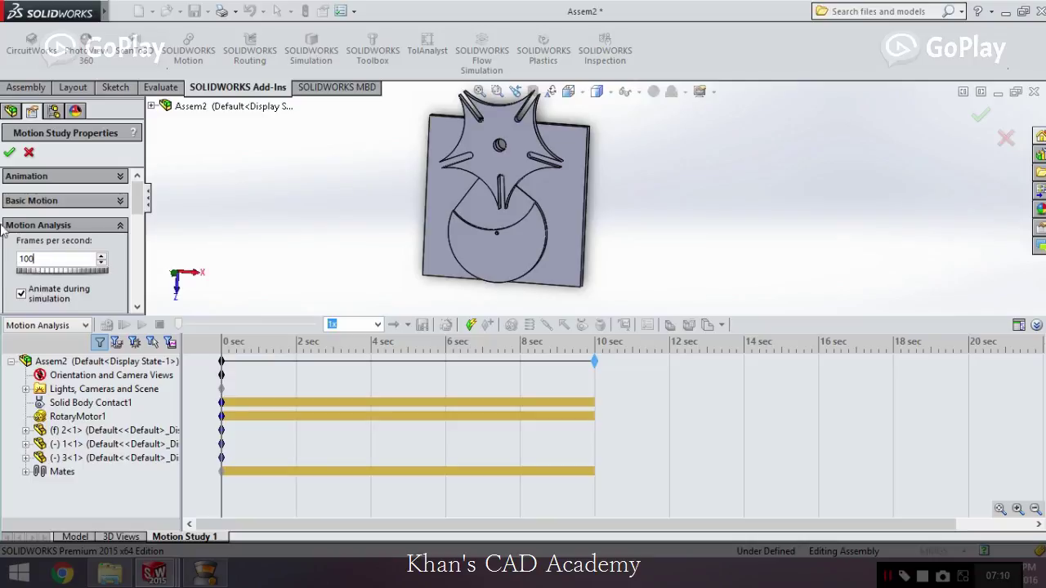
click(9, 154)
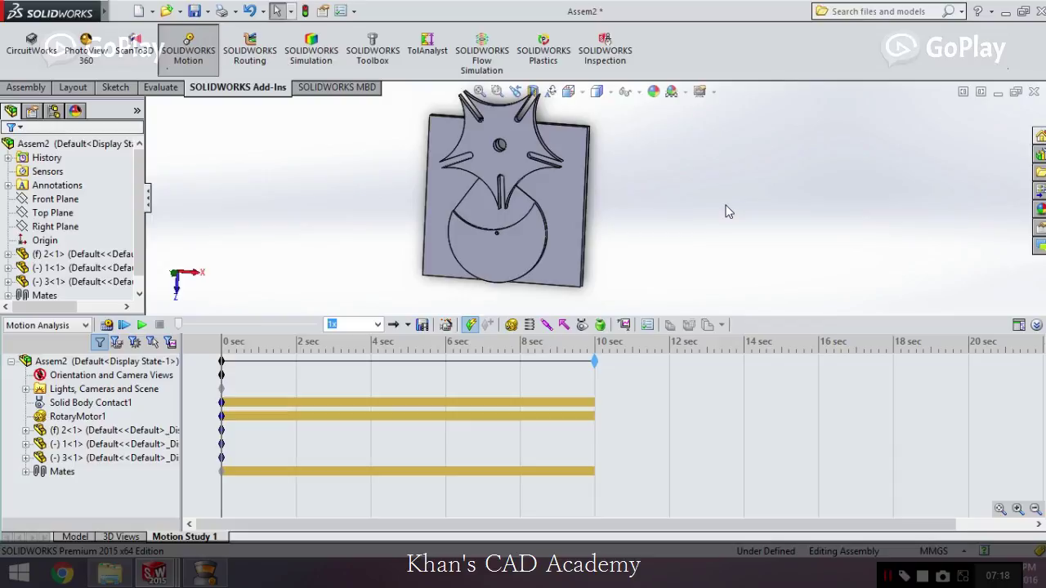
scroll(718, 204, up, 3)
middle_drag(682, 179, 654, 172)
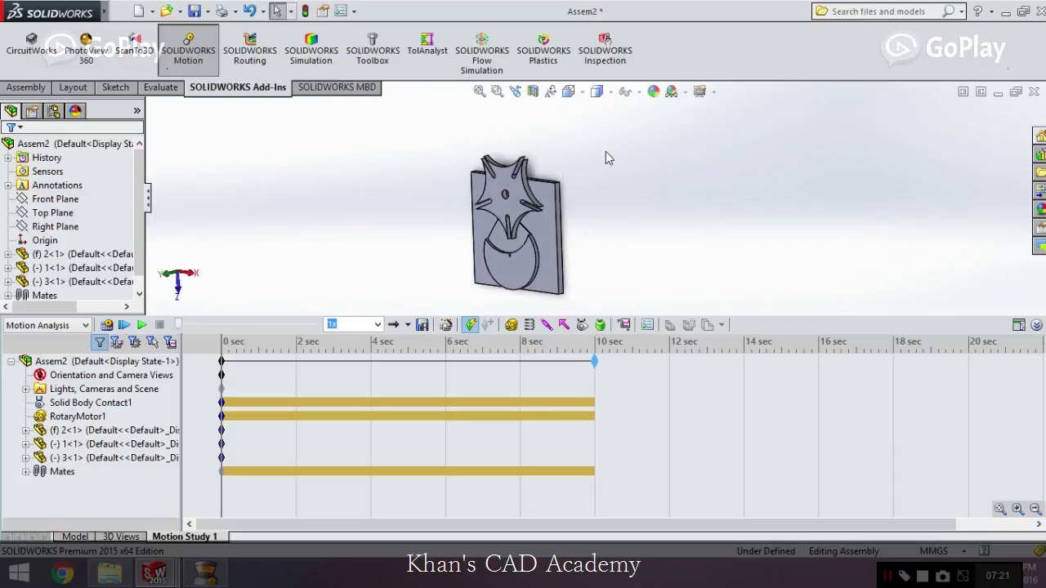
middle_drag(607, 159, 607, 184)
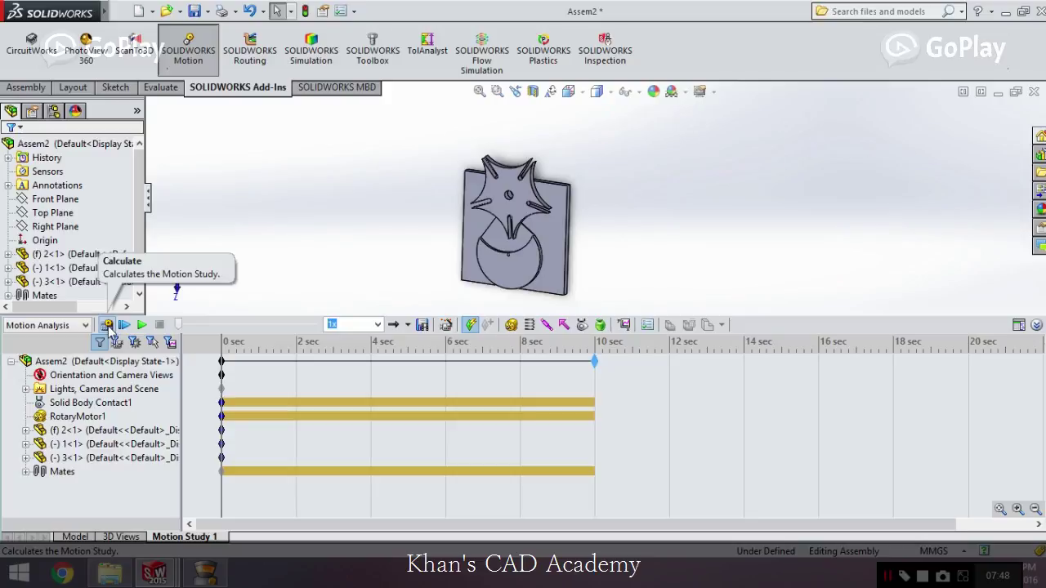
click(107, 325)
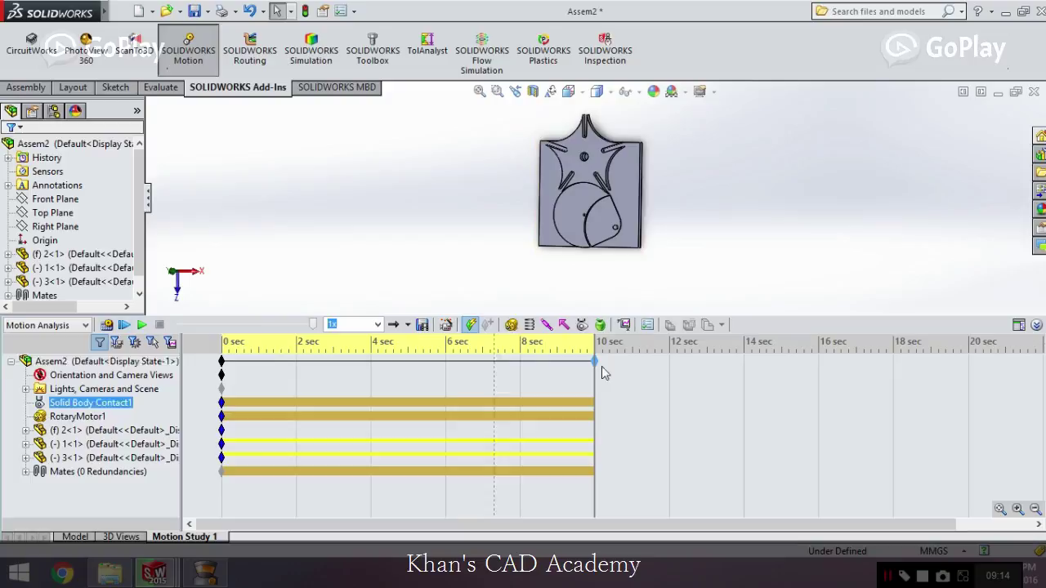
Step: Extend the motion study's duration to 16 seconds
click(82, 362)
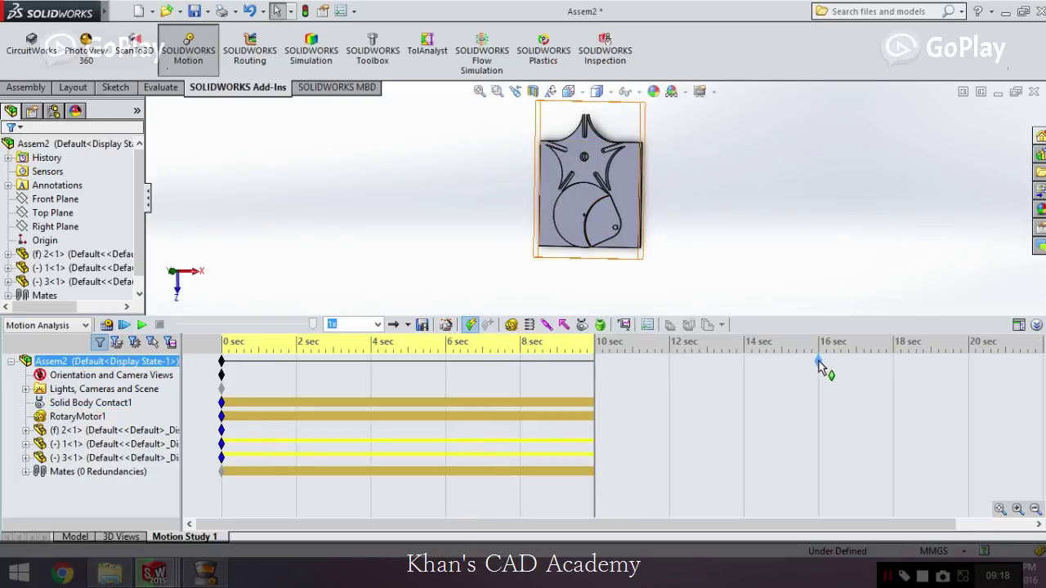
drag(819, 365, 819, 362)
click(697, 390)
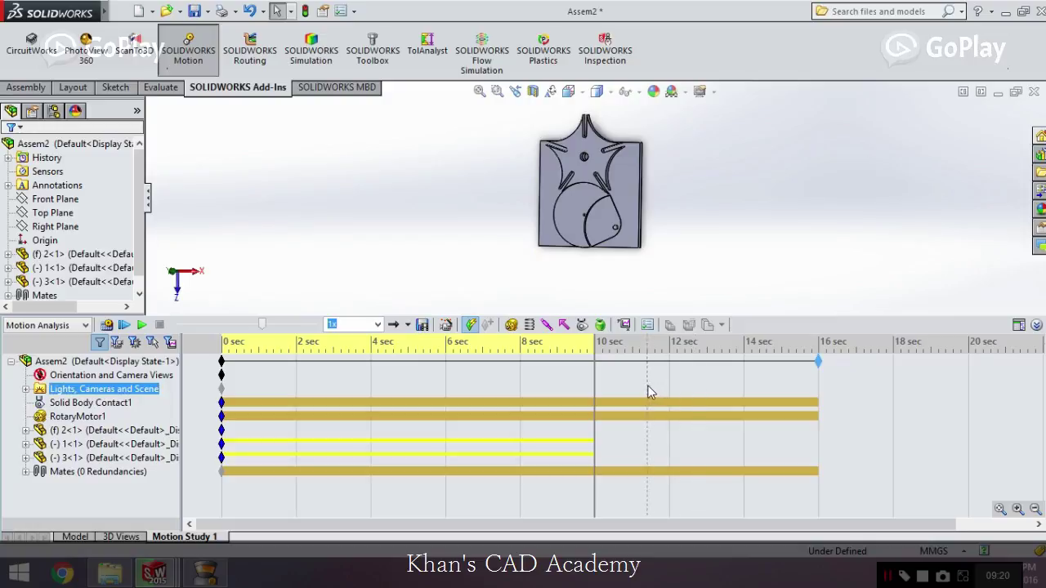
Step: Recalculate the extended motion study and play it back from the start
click(369, 365)
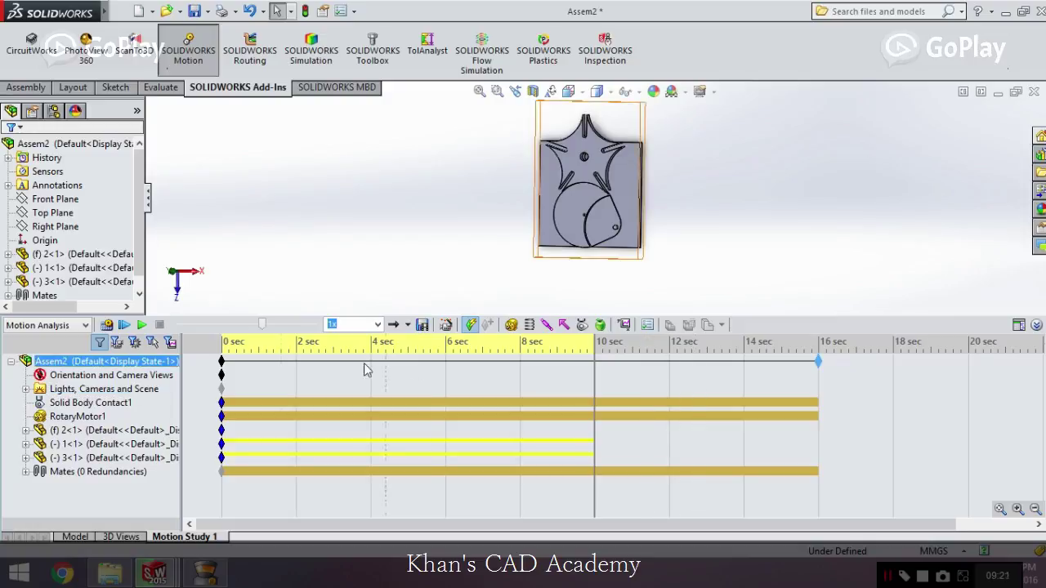
click(107, 325)
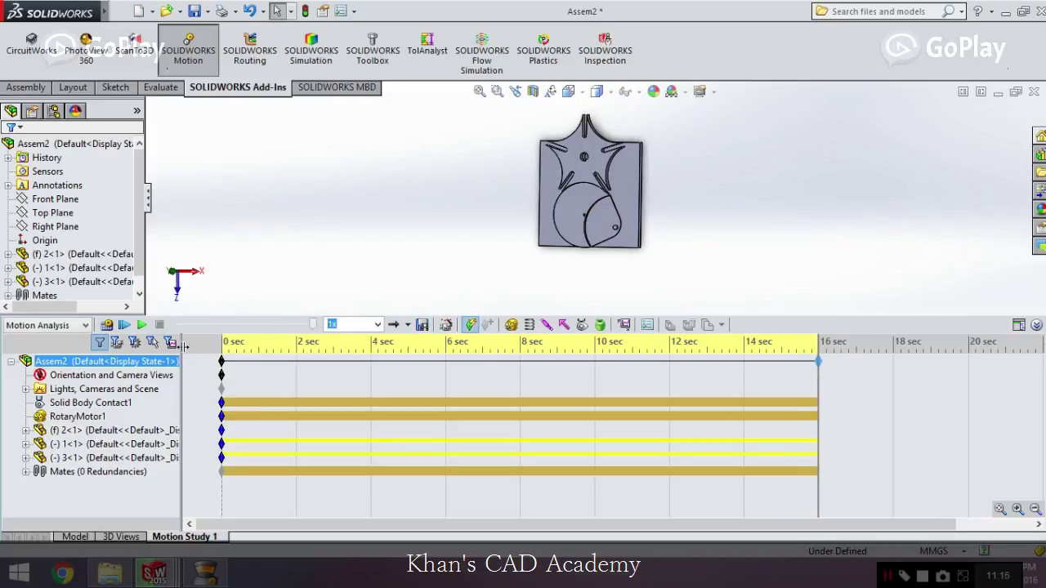
click(143, 326)
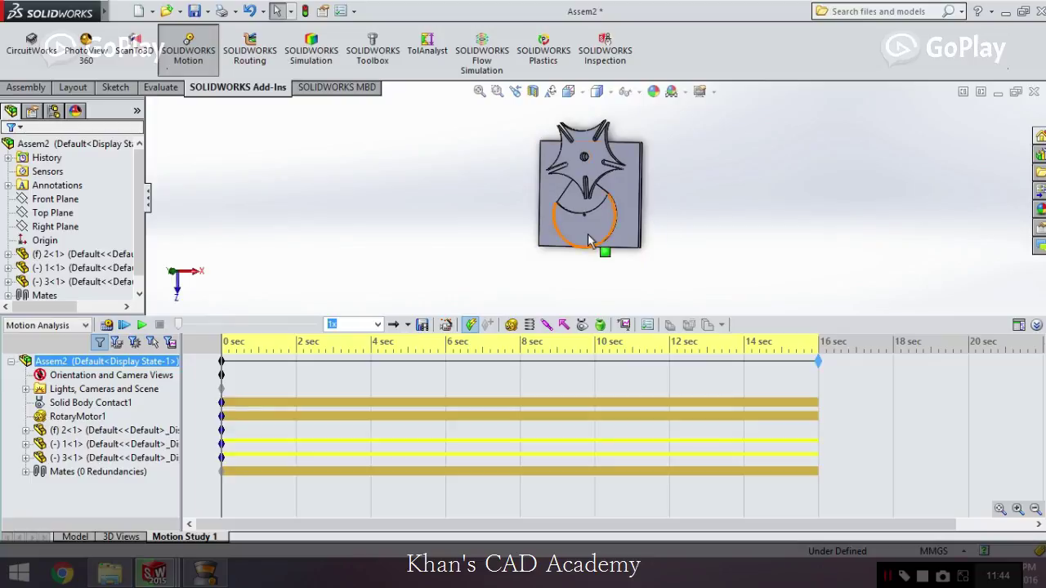
Step: Turn the star wheel and drive wheel by hand until the drive pin sits outside the star wheel's slots
middle_drag(645, 187, 684, 194)
scroll(599, 196, down, 3)
drag(558, 176, 591, 180)
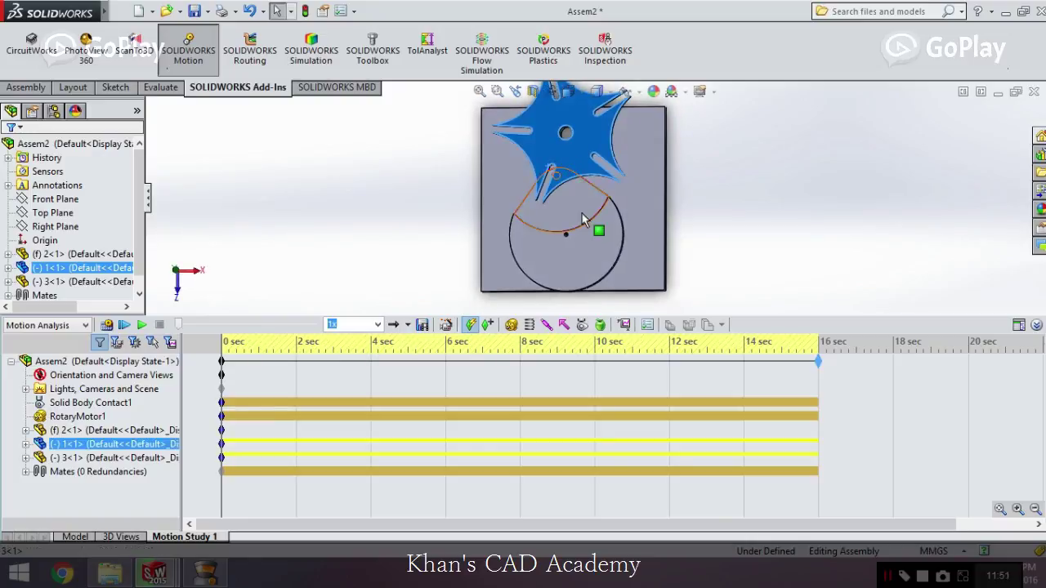
click(584, 204)
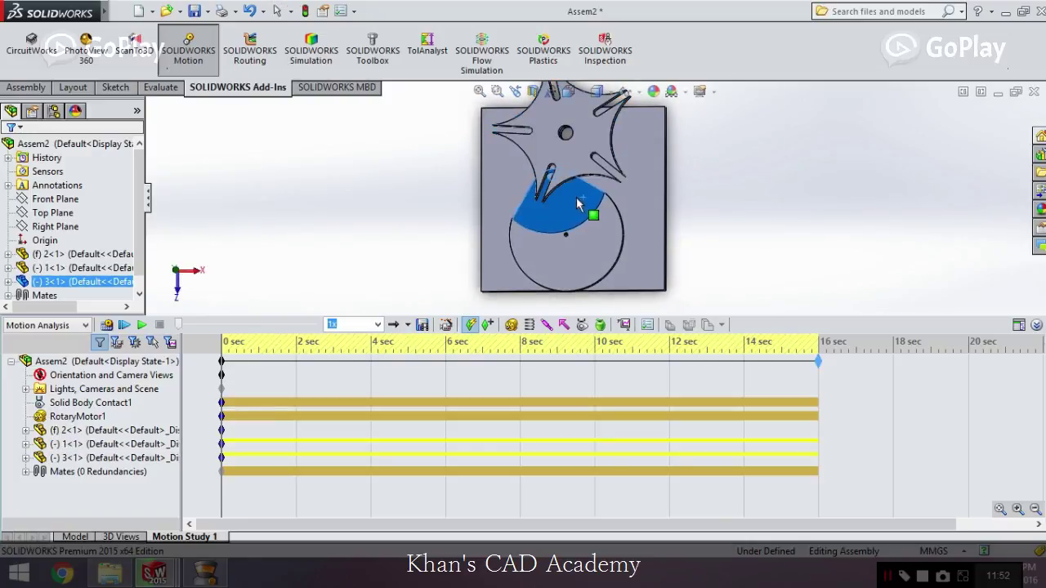
click(700, 201)
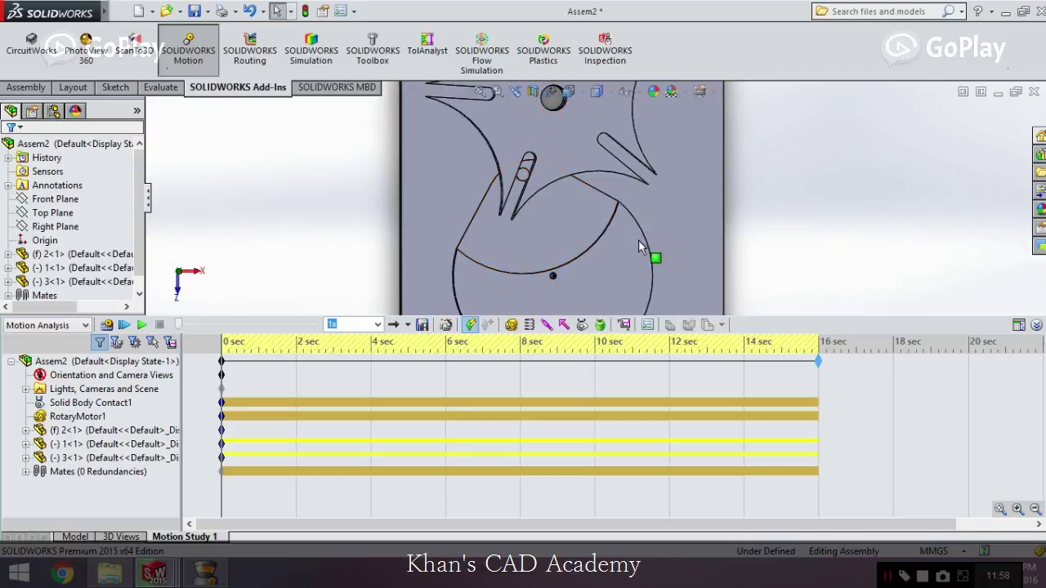
click(541, 231)
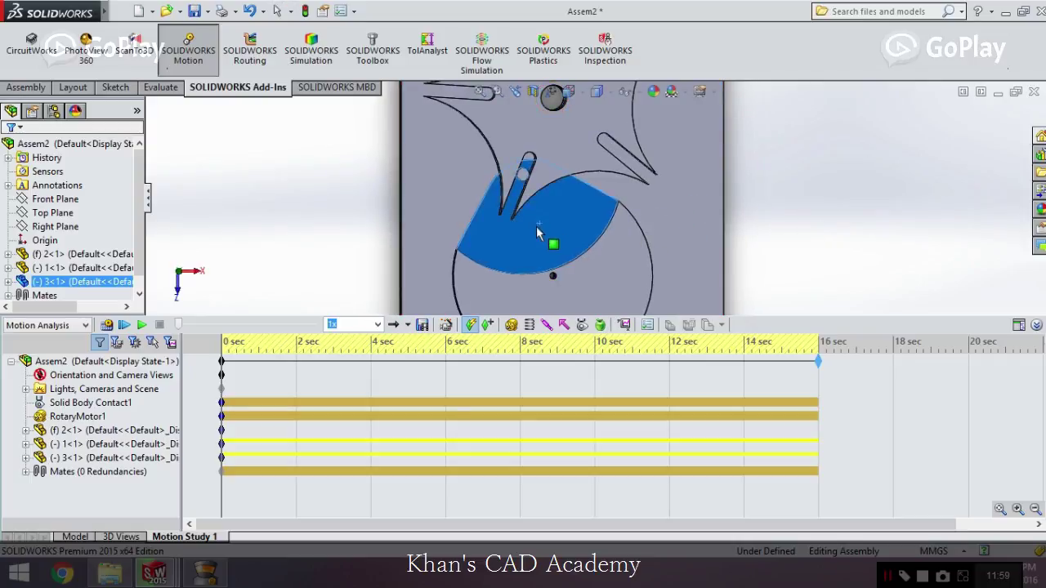
drag(536, 226, 544, 228)
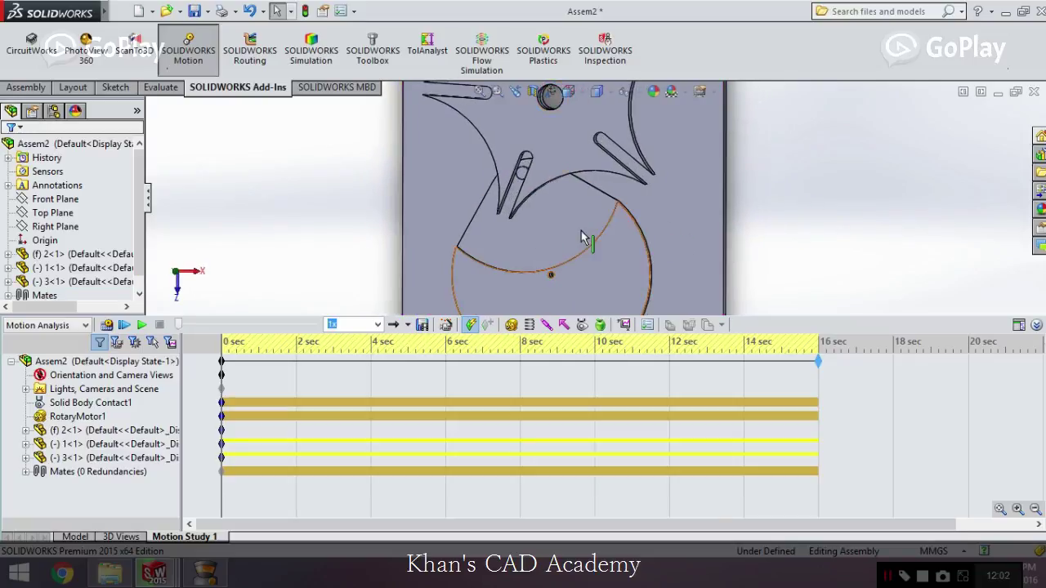
drag(582, 238, 427, 154)
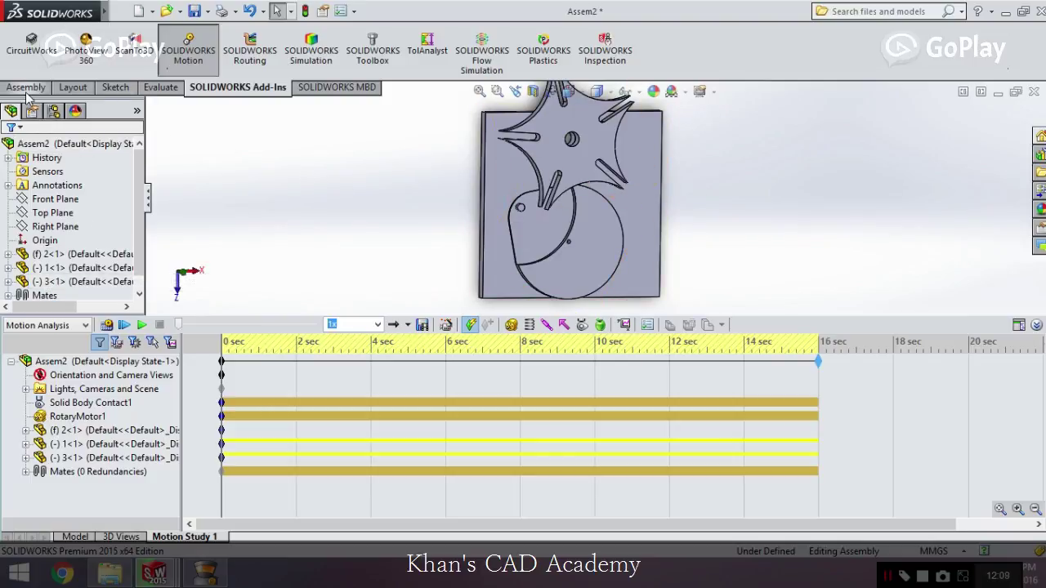
Step: Add a tangent mate between the drive pin's cylindrical face and the star wheel slot's side face, updating the initial animation state
click(27, 89)
click(129, 49)
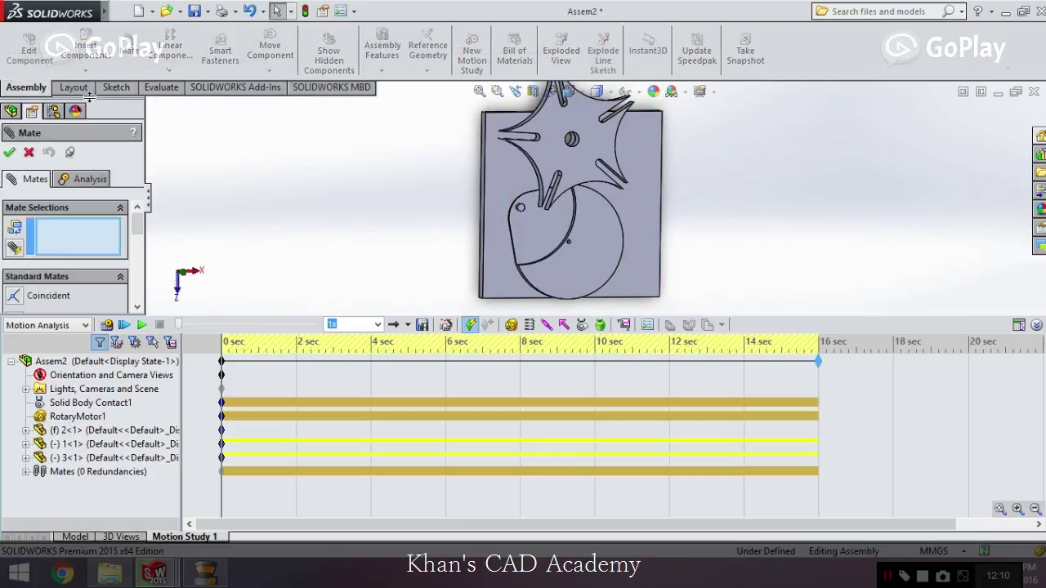
scroll(586, 211, down, 3)
scroll(585, 211, down, 3)
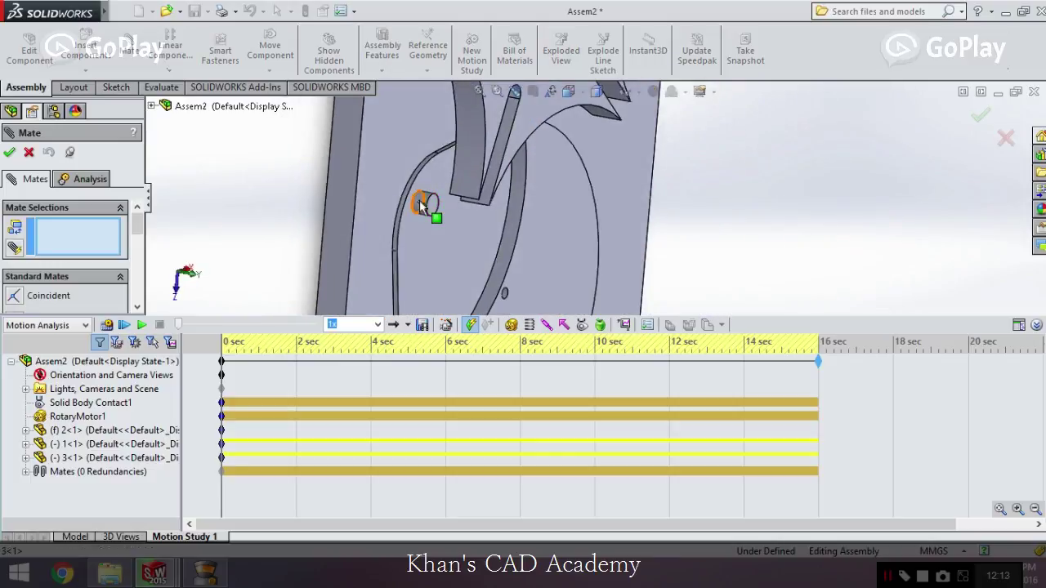
click(425, 205)
scroll(454, 171, up, 2)
scroll(458, 170, down, 2)
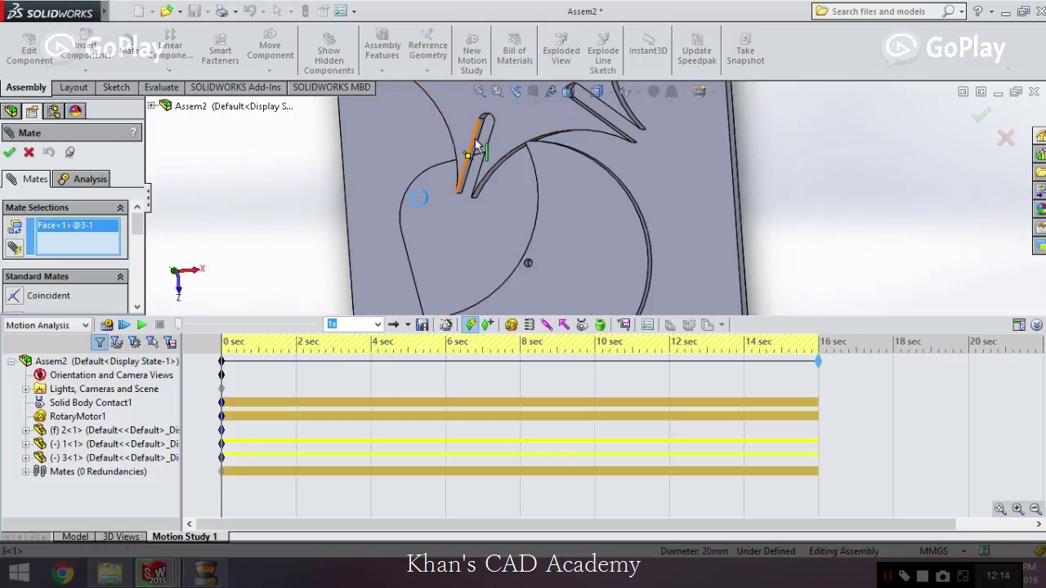
scroll(500, 147, down, 2)
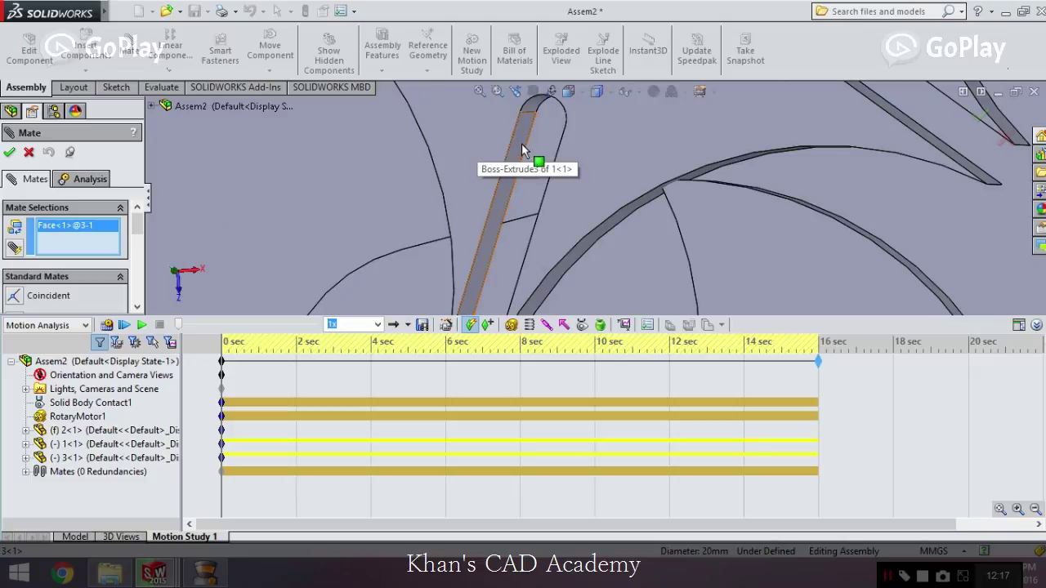
click(523, 147)
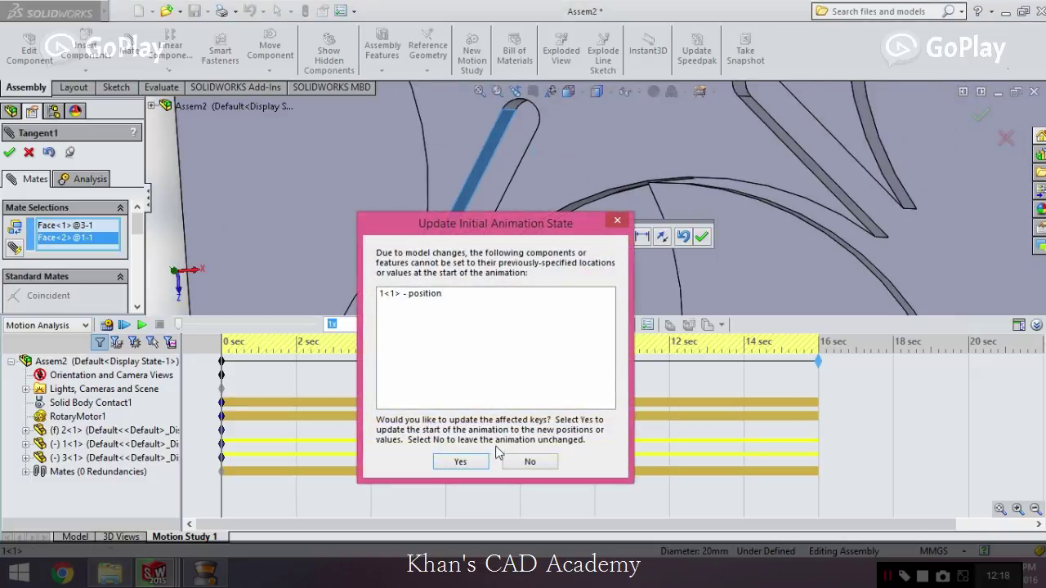
click(485, 463)
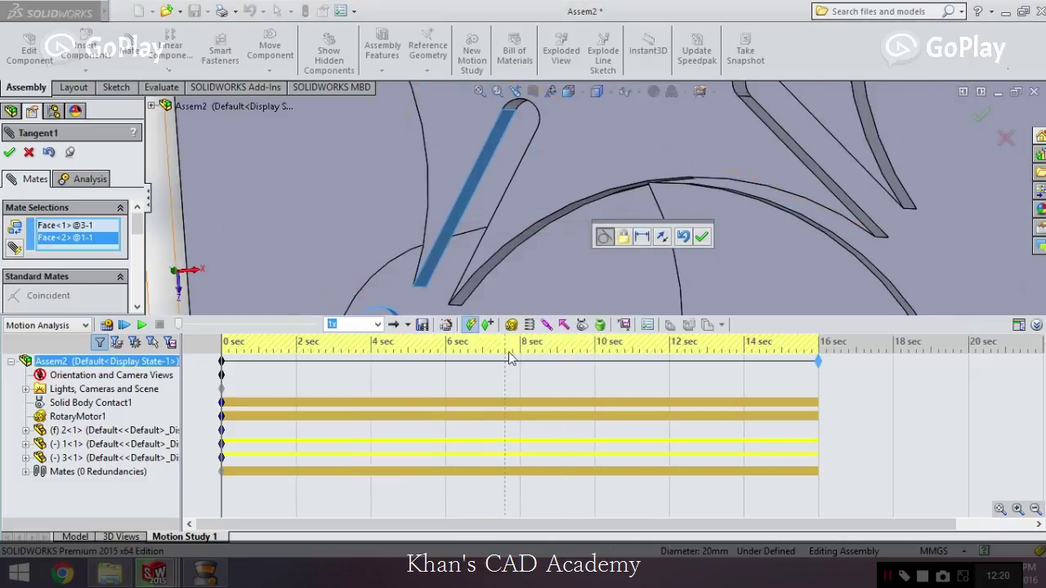
scroll(602, 234, up, 2)
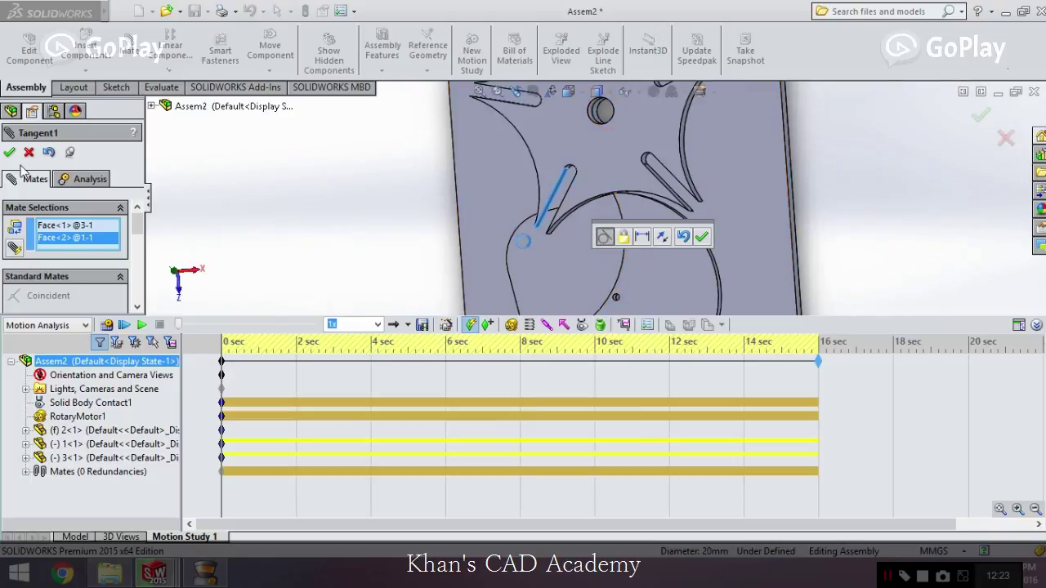
scroll(140, 232, down, 3)
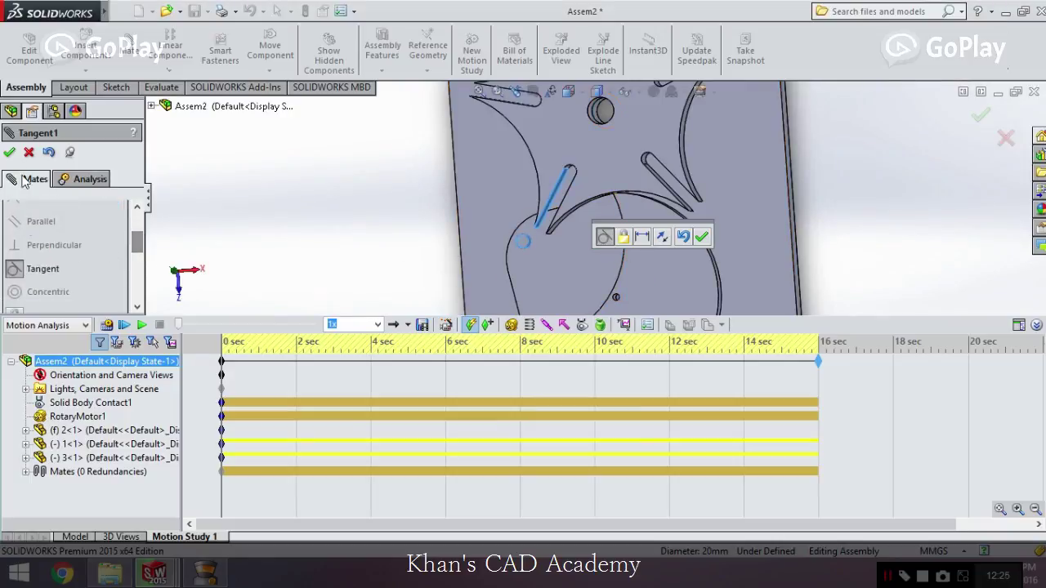
click(9, 152)
Step: Reduce the motion study area's height to make more room for the model and the mate settings
drag(565, 264, 165, 244)
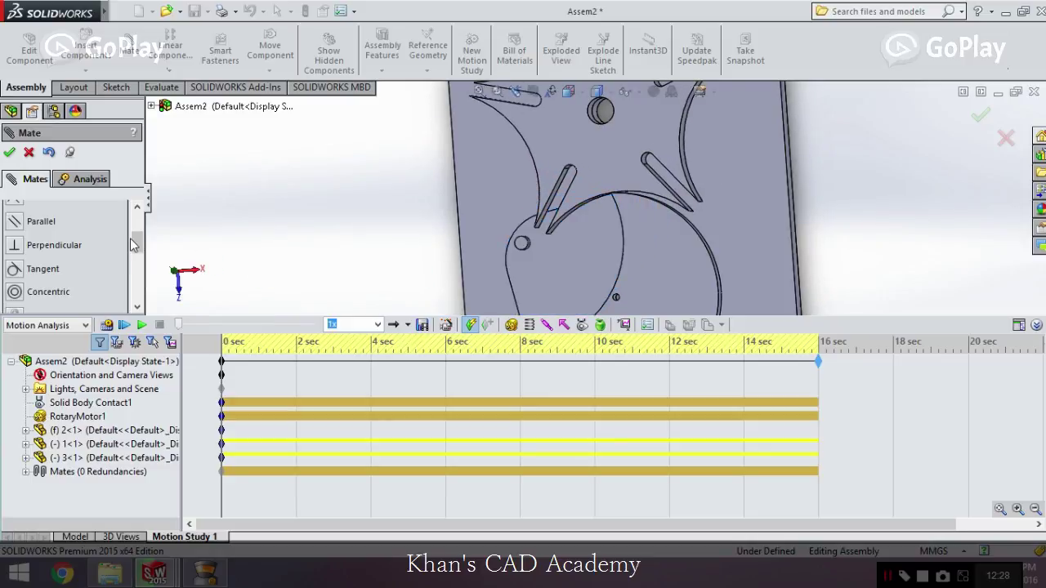
scroll(138, 262, down, 6)
scroll(137, 262, up, 2)
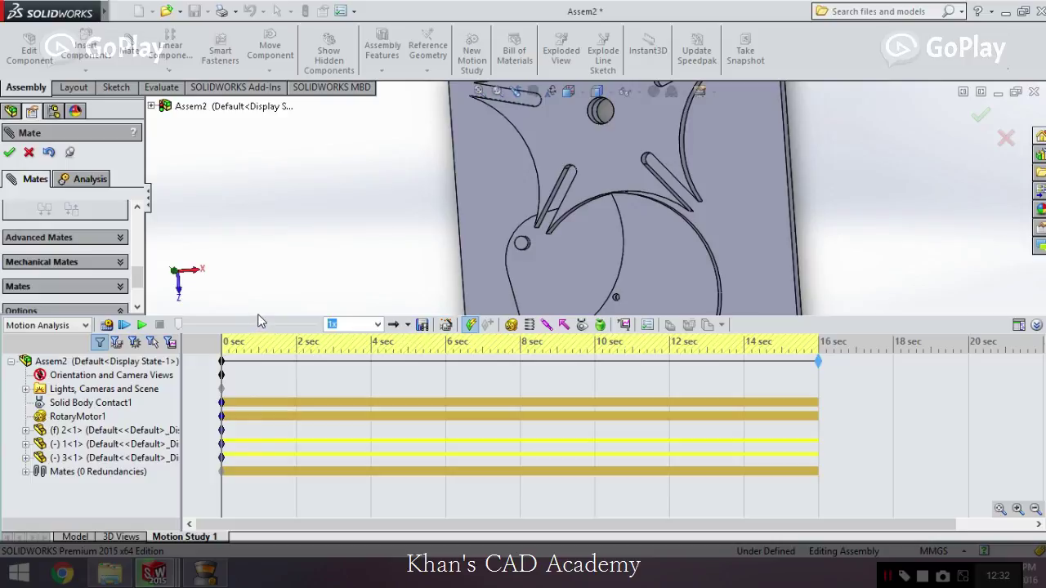
drag(255, 316, 251, 416)
scroll(139, 321, up, 1)
drag(139, 320, 164, 202)
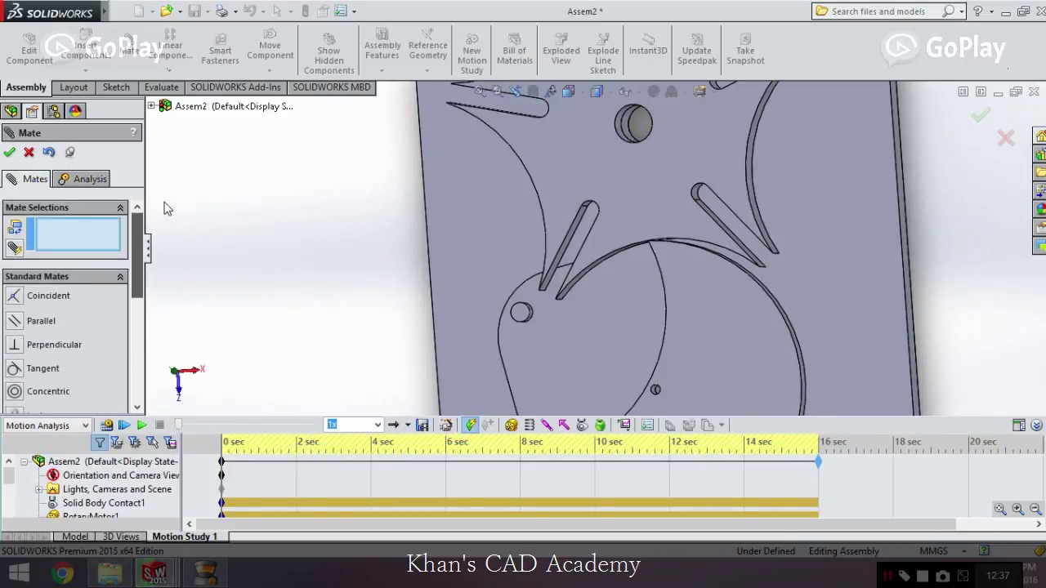
Step: Leave the mate command and review the selections of the hinge mate between the drive wheel and base plate
click(29, 156)
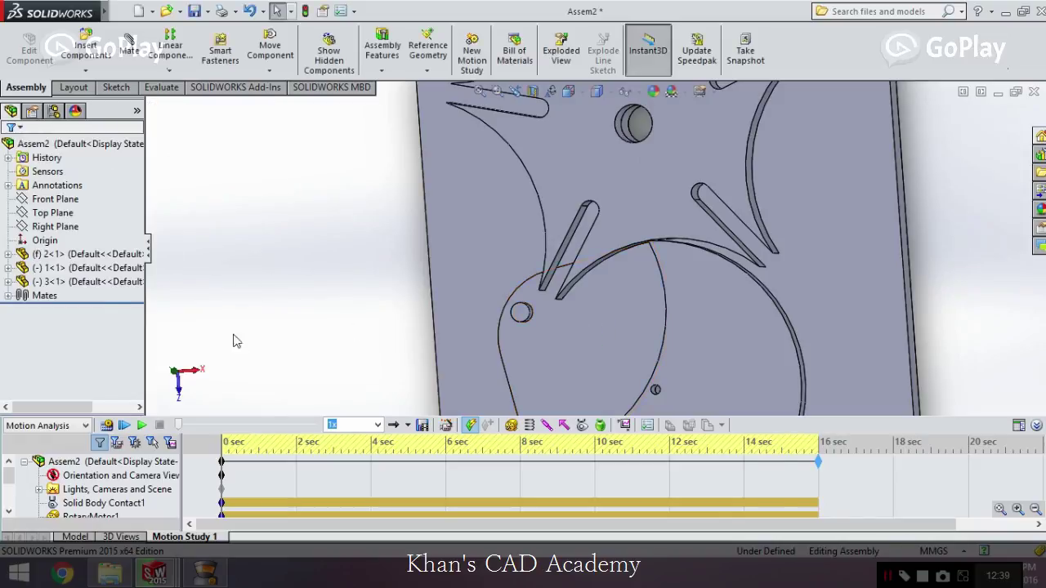
click(8, 296)
click(90, 324)
right_click(89, 322)
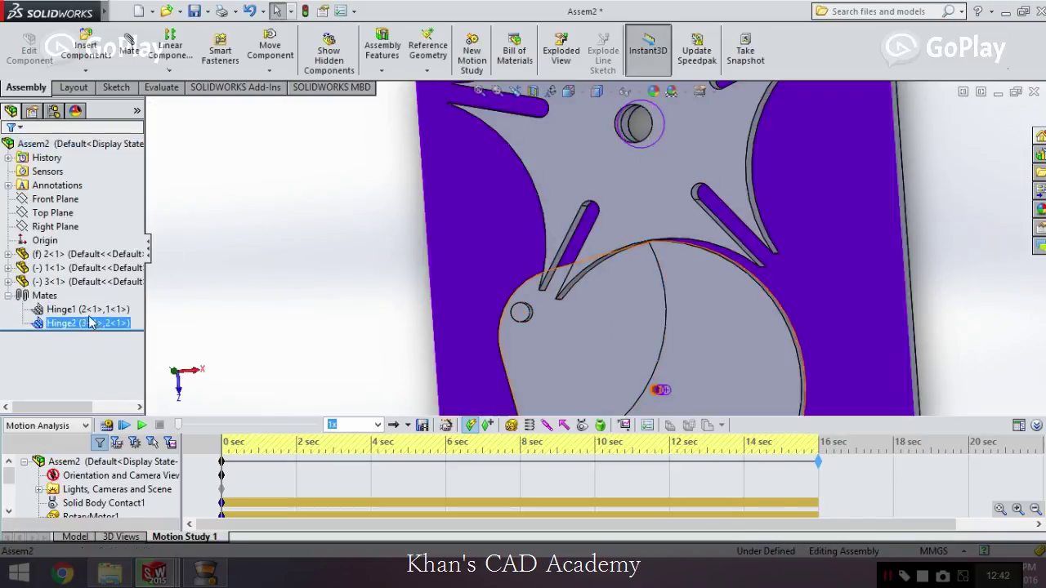
click(102, 280)
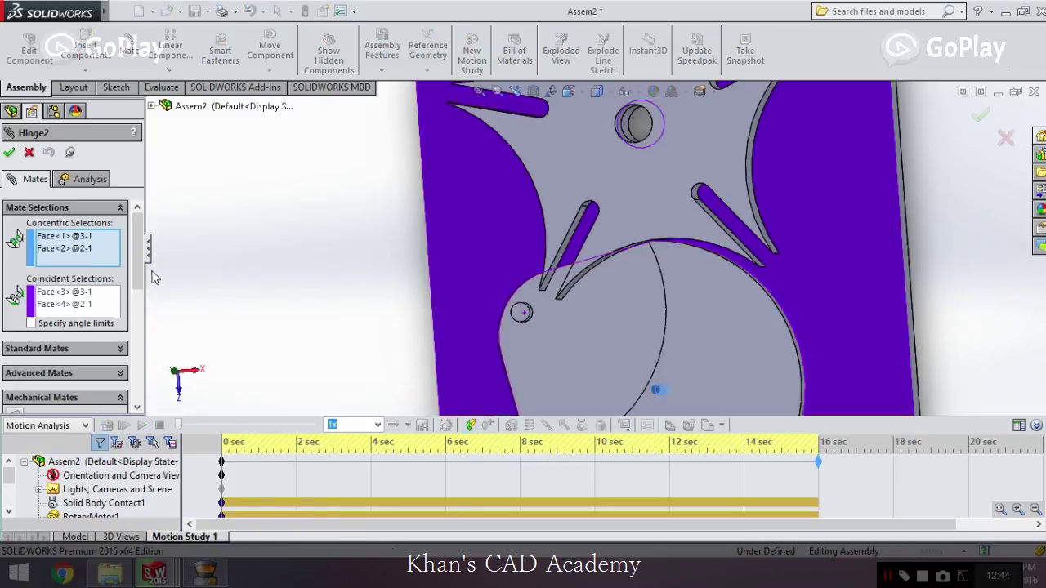
click(29, 152)
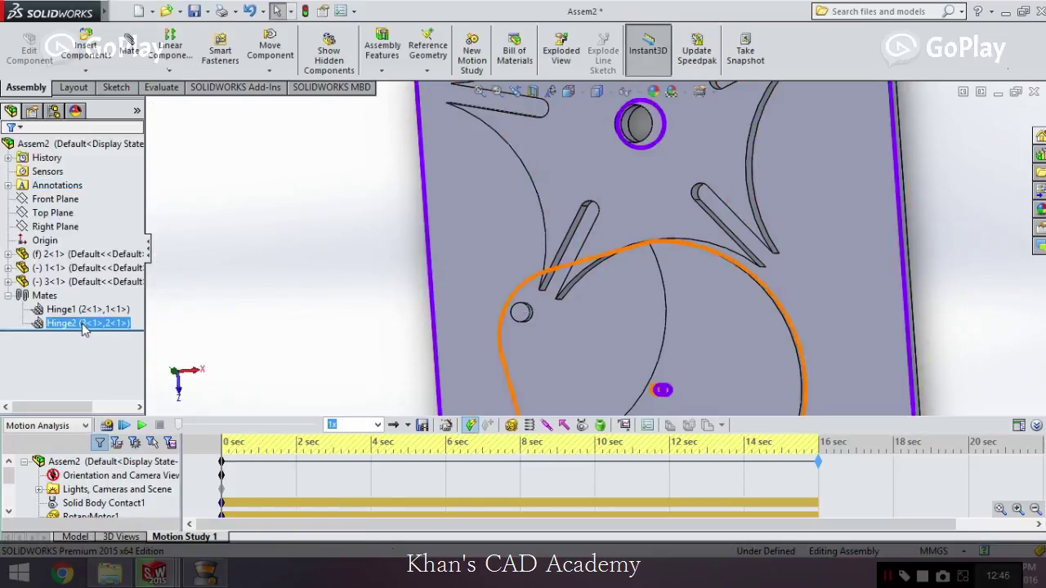
click(43, 295)
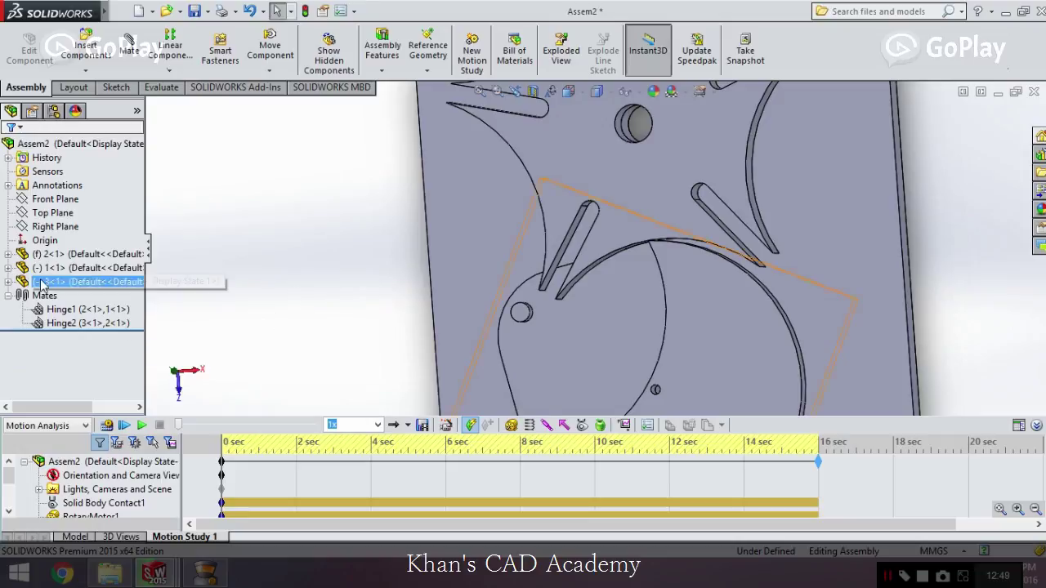
Step: Add a tangent mate with flipped alignment between the drive pin and the star wheel slot's side face, updating the initial animation state
click(129, 49)
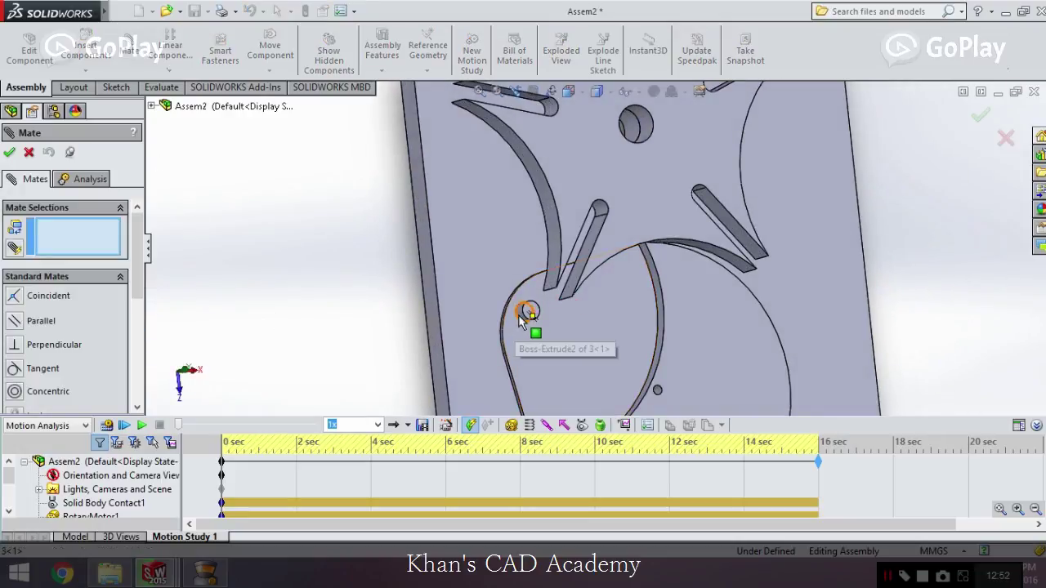
click(520, 317)
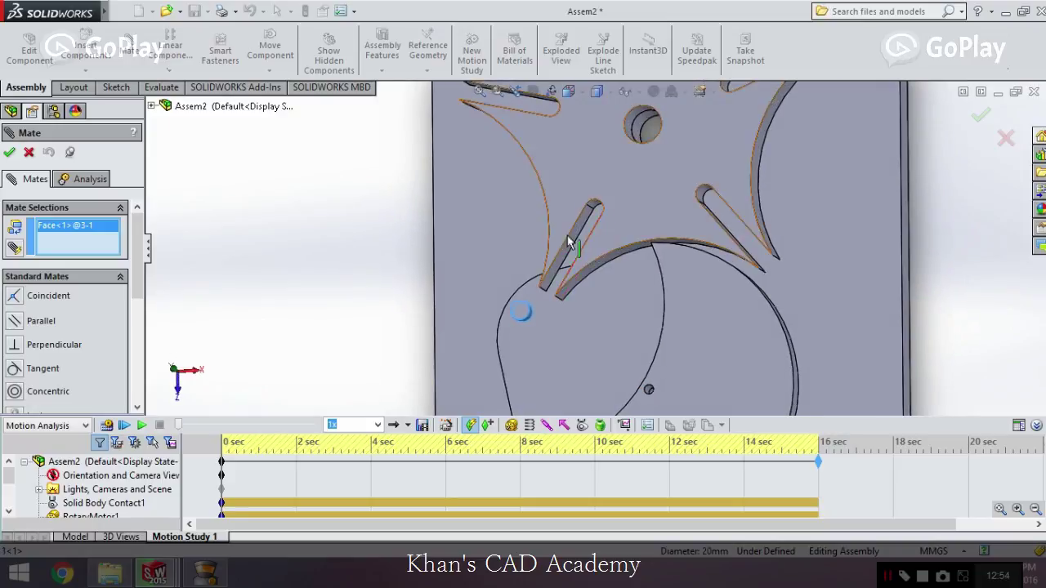
click(578, 230)
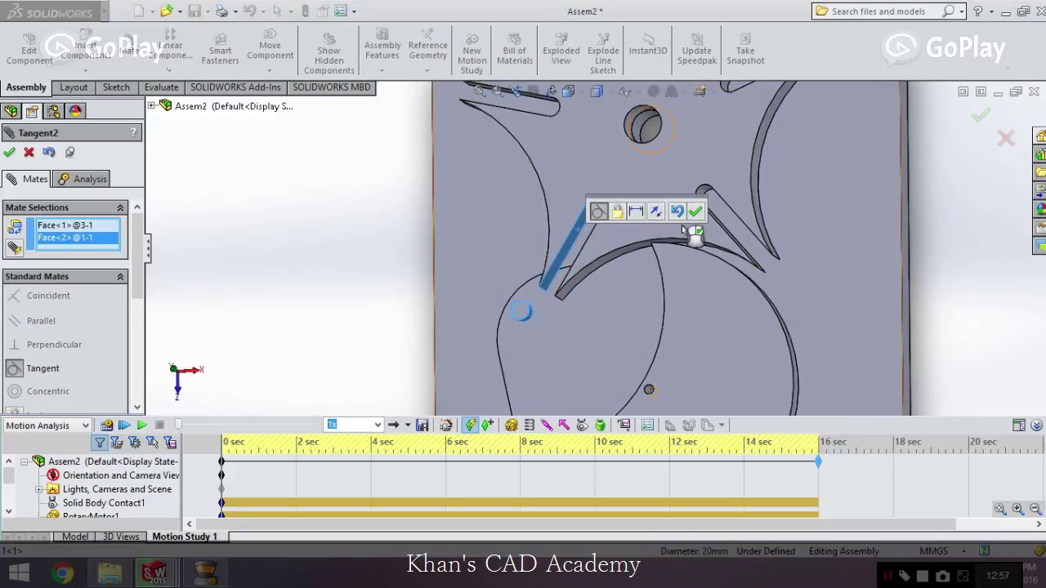
scroll(82, 340, down, 5)
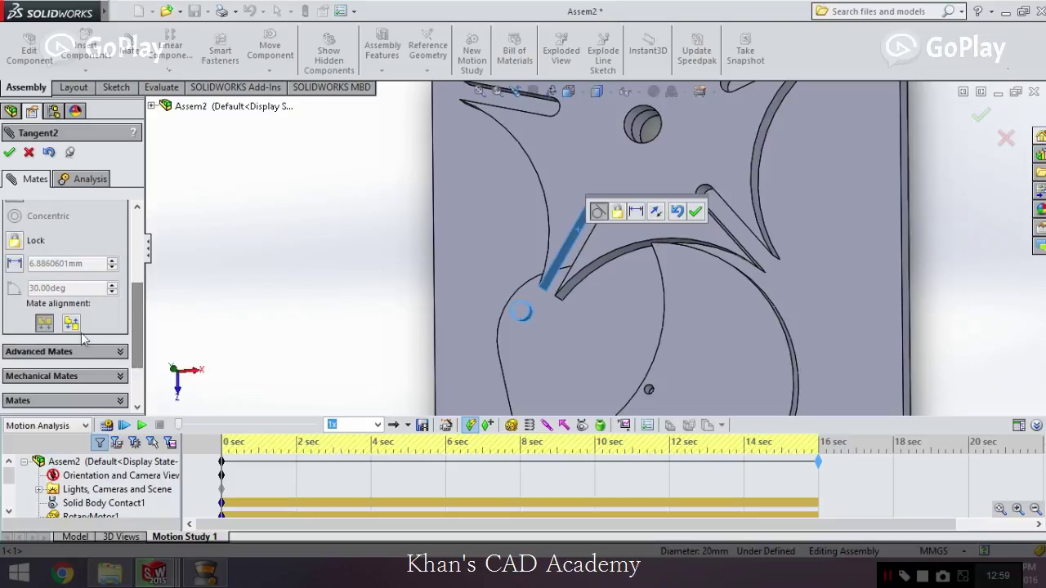
click(73, 324)
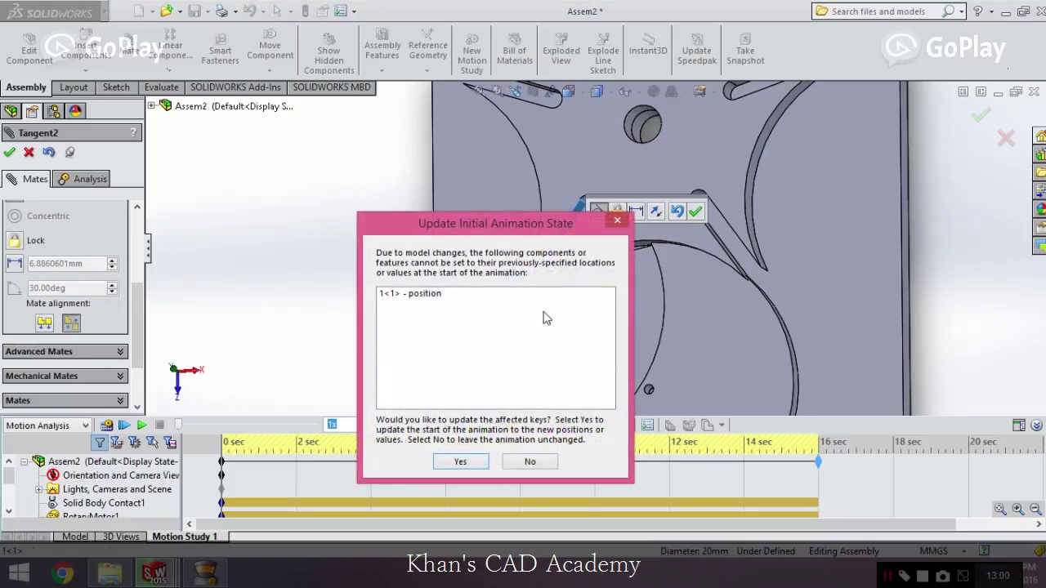
click(461, 463)
click(619, 294)
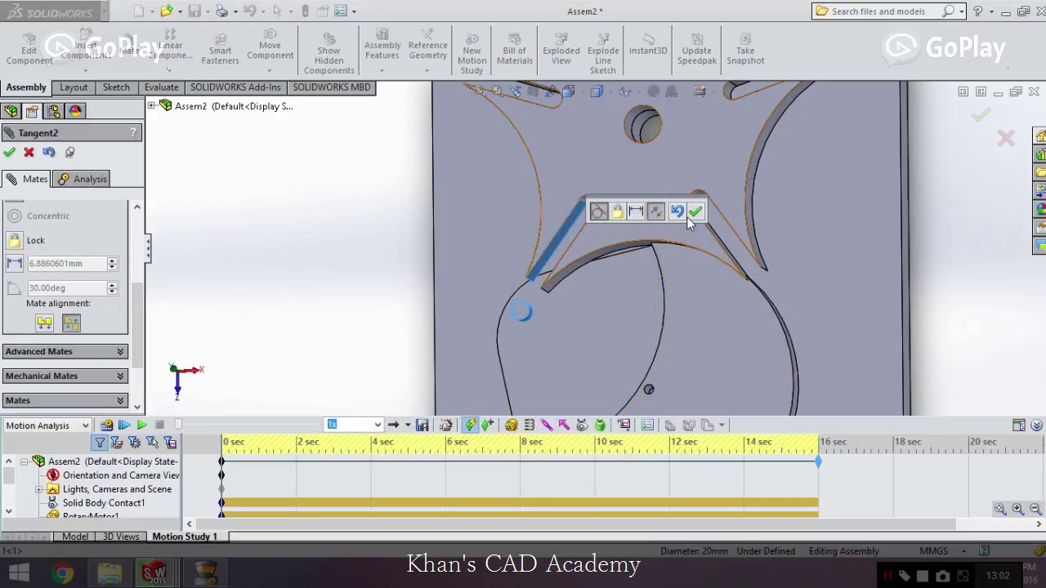
click(694, 211)
click(9, 153)
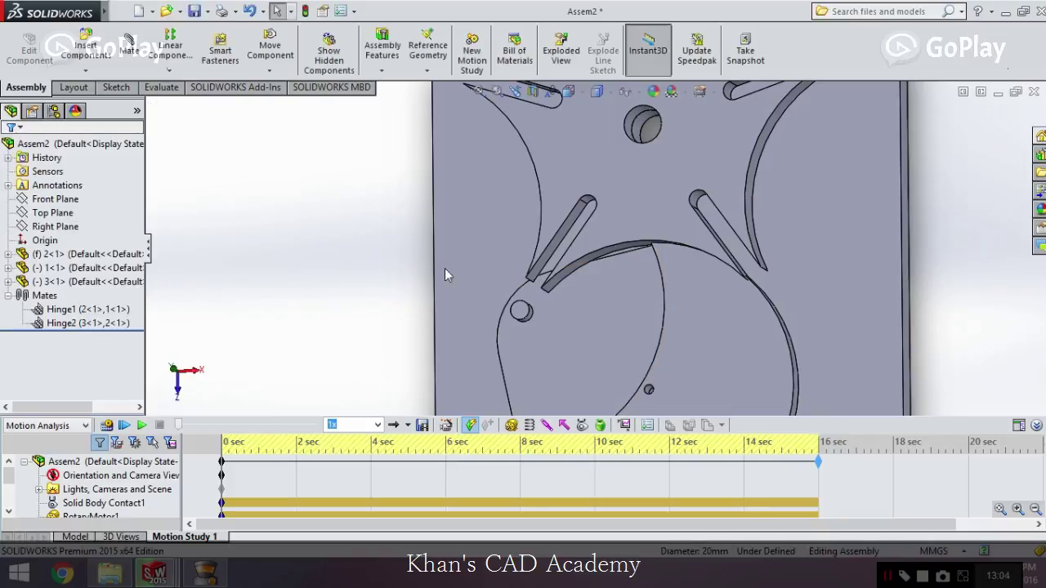
Step: Turn the drive wheel by hand until its pin sits inside the star wheel's lower slot
drag(635, 319, 930, 293)
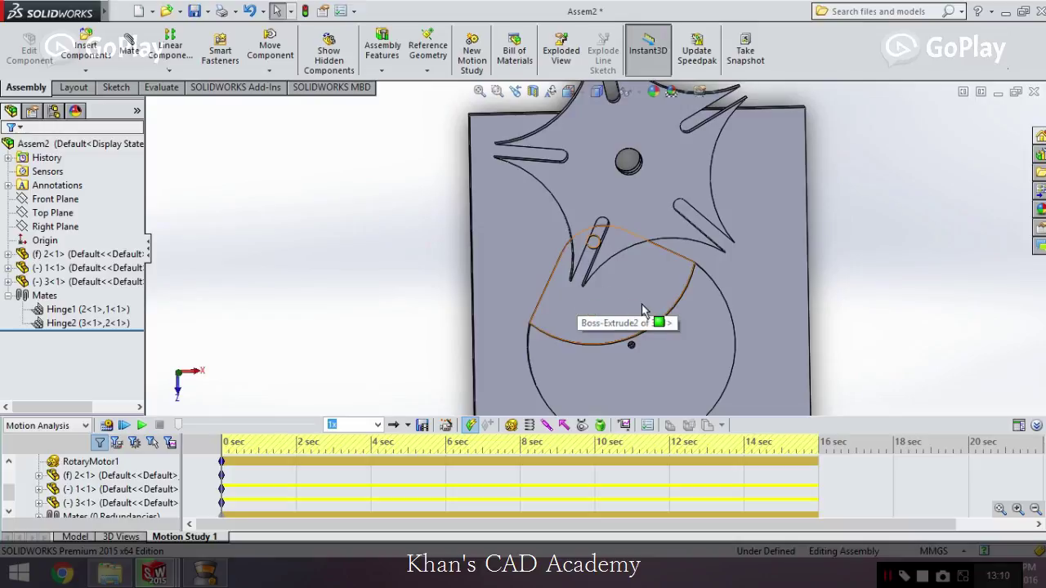
mouse_move(642, 312)
mouse_down()
mouse_move(581, 340)
mouse_move(639, 296)
mouse_up()
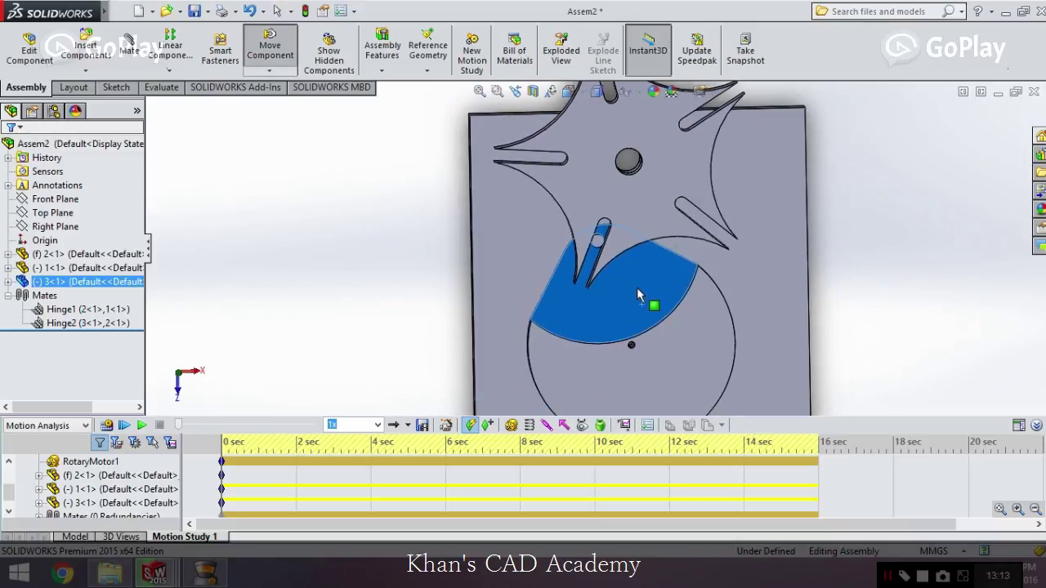
click(7, 281)
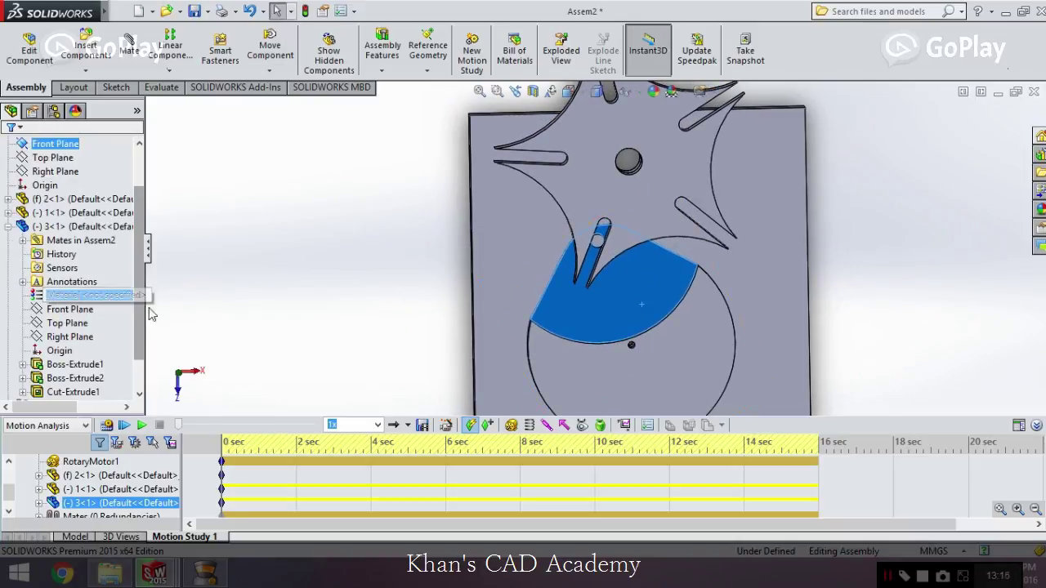
scroll(139, 335, down, 1)
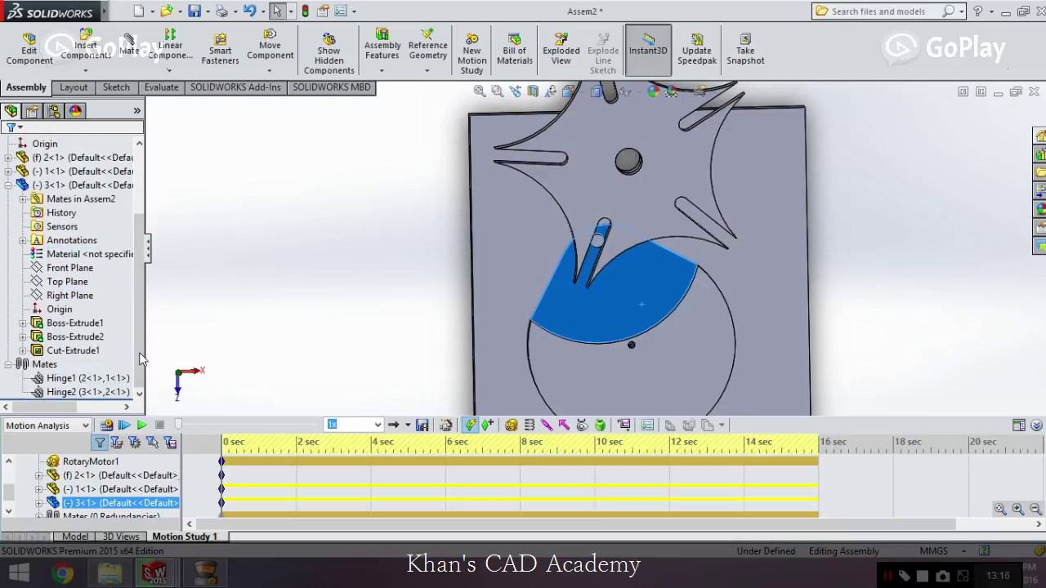
scroll(138, 347, up, 3)
click(8, 281)
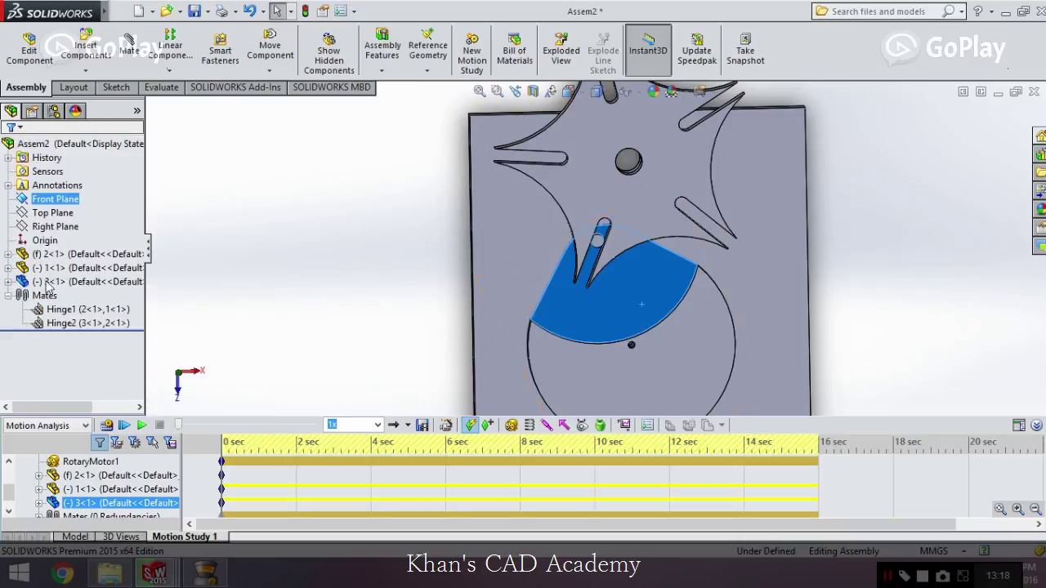
click(274, 261)
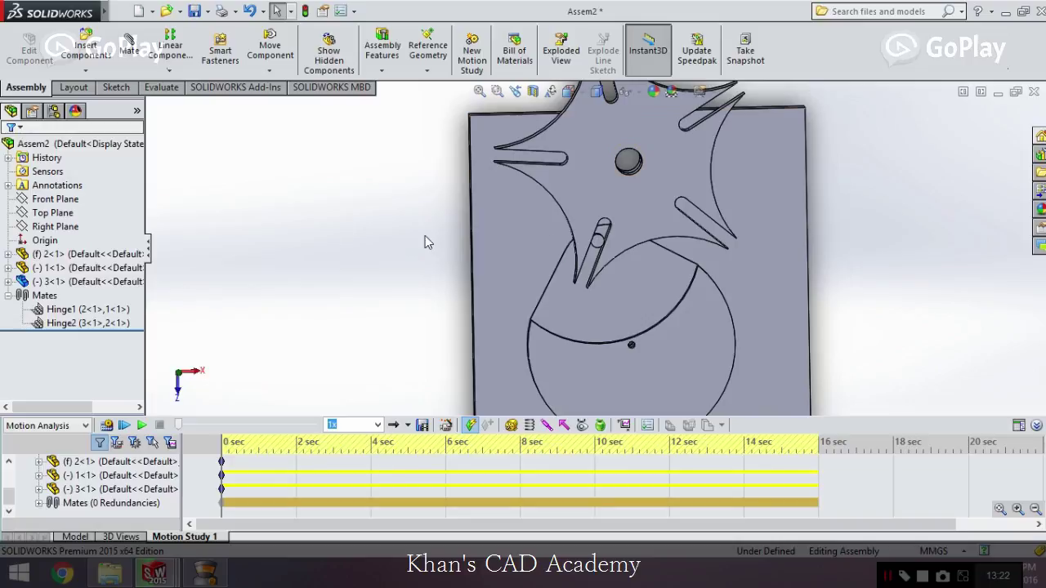
Step: Delete both local tangent mates between the star wheel and the drive wheel from the motion study
drag(719, 278, 771, 292)
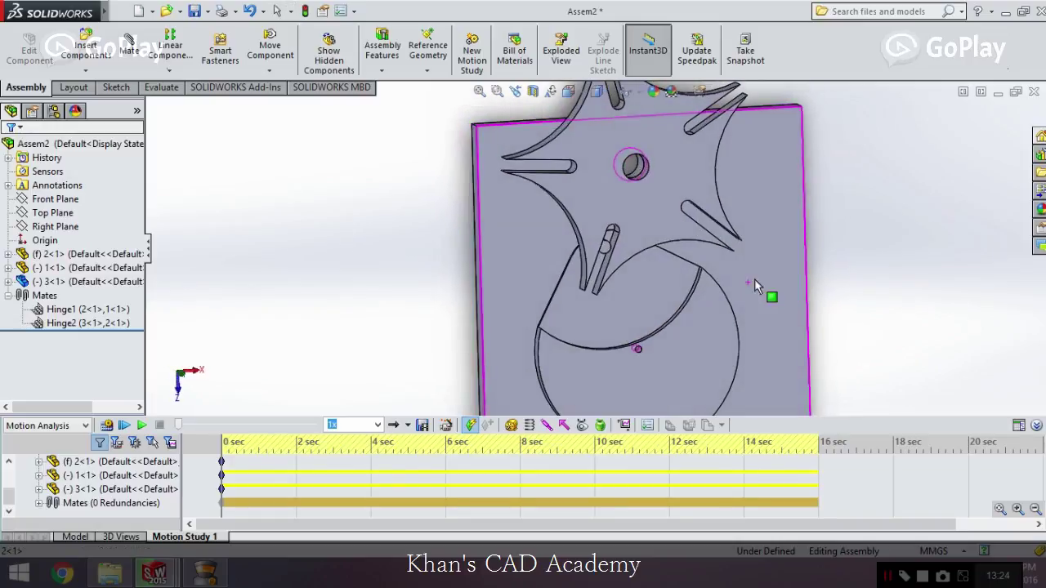
click(40, 503)
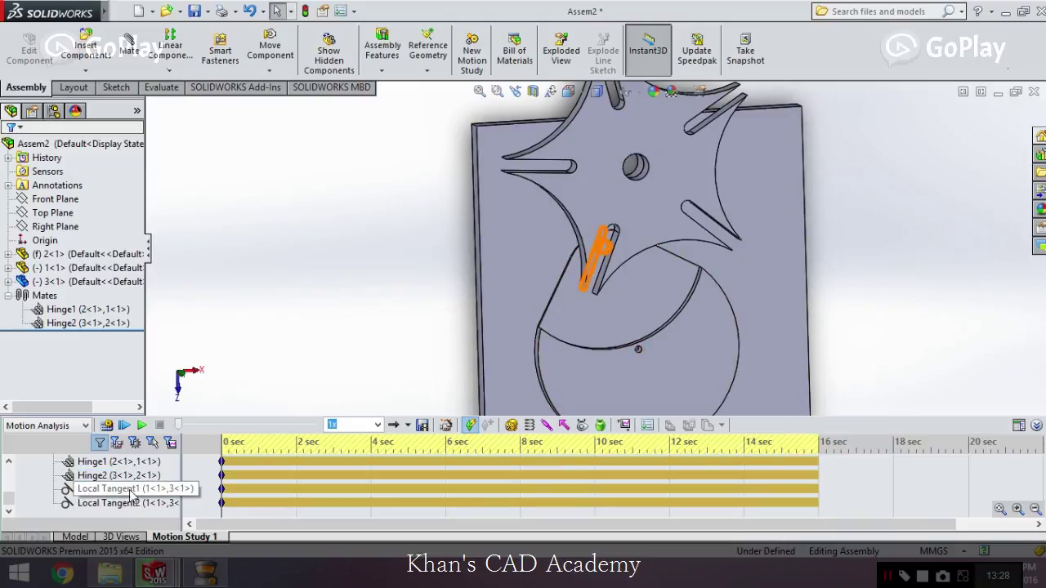
click(117, 500)
right_click(117, 490)
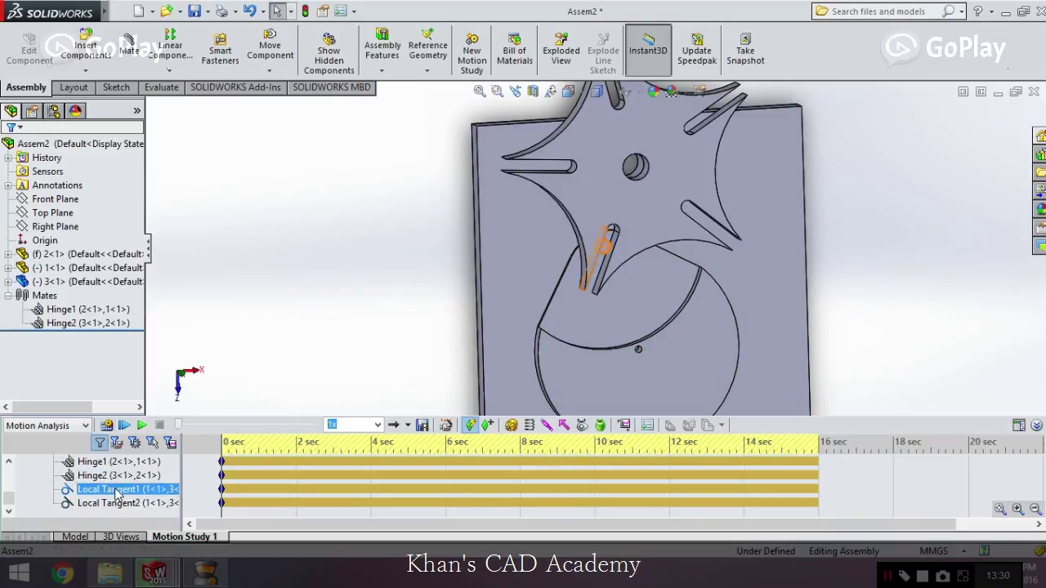
click(154, 409)
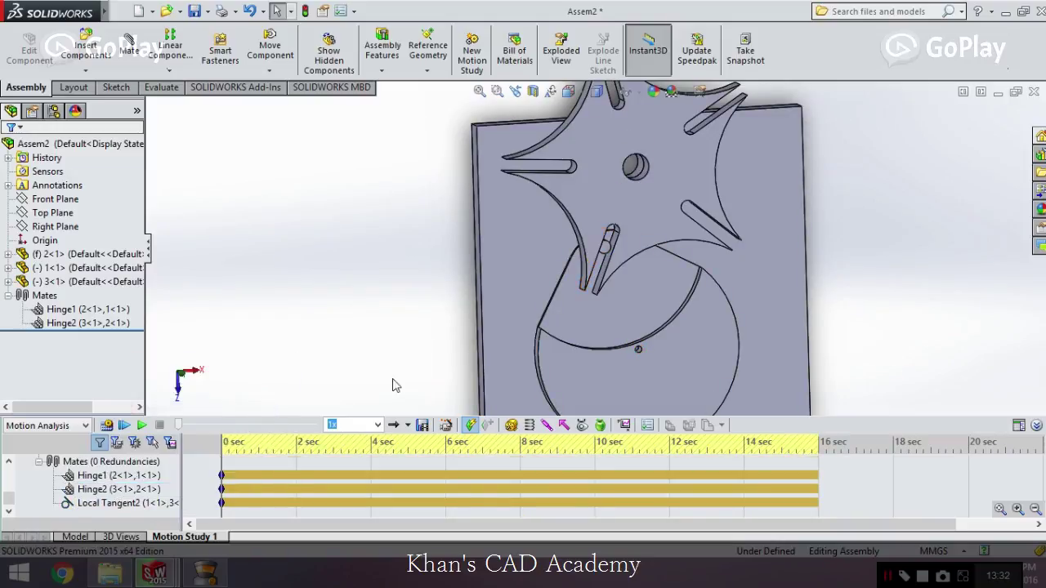
click(110, 502)
right_click(113, 504)
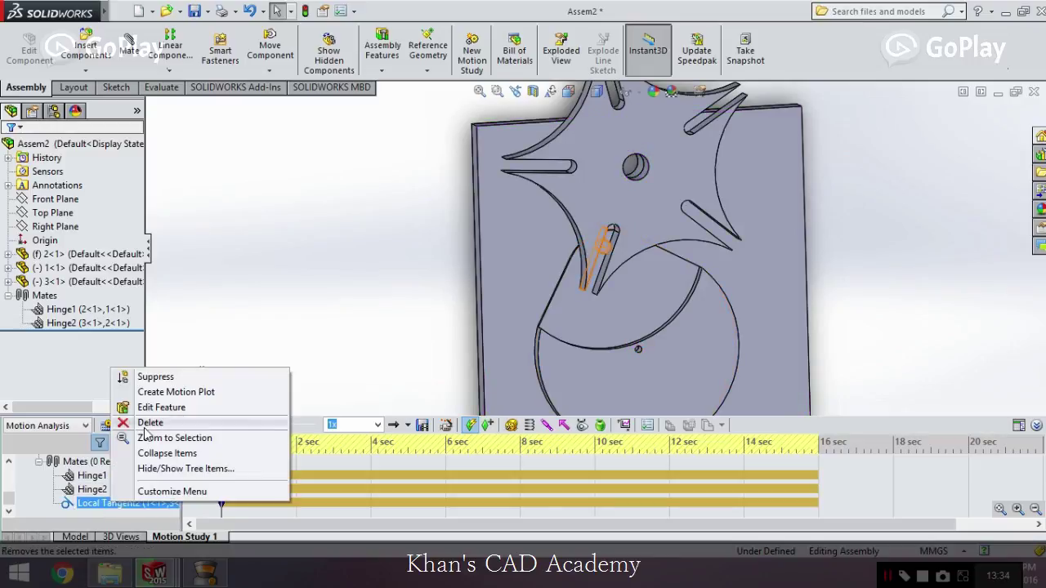
click(147, 423)
scroll(15, 488, up, 2)
scroll(15, 488, up, 2)
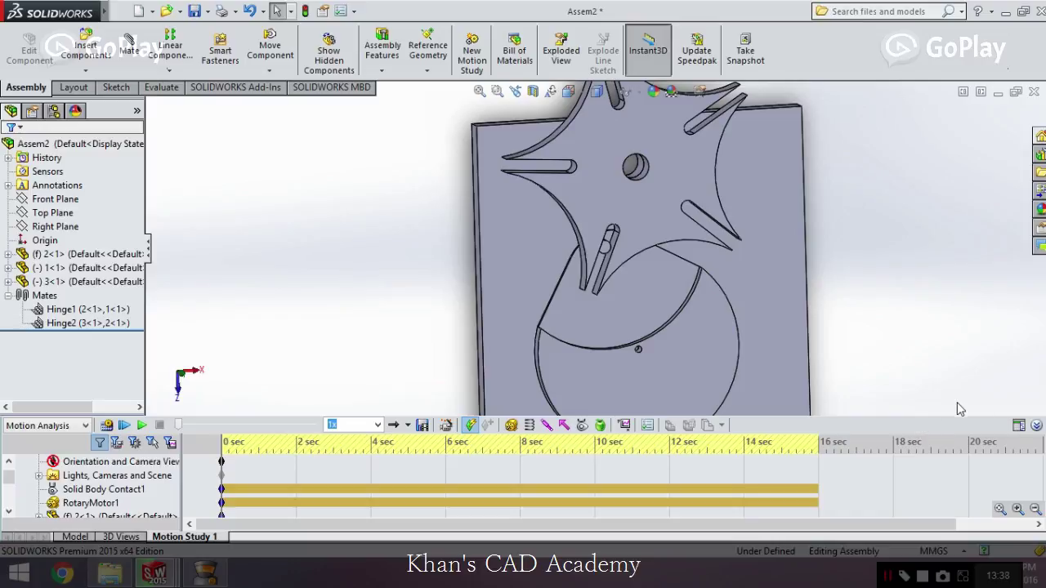
Step: Enlarge the motion study area and set the Motion Analysis frame rate to 50 frames per second
drag(955, 416, 953, 392)
middle_drag(951, 324, 823, 354)
scroll(881, 259, up, 2)
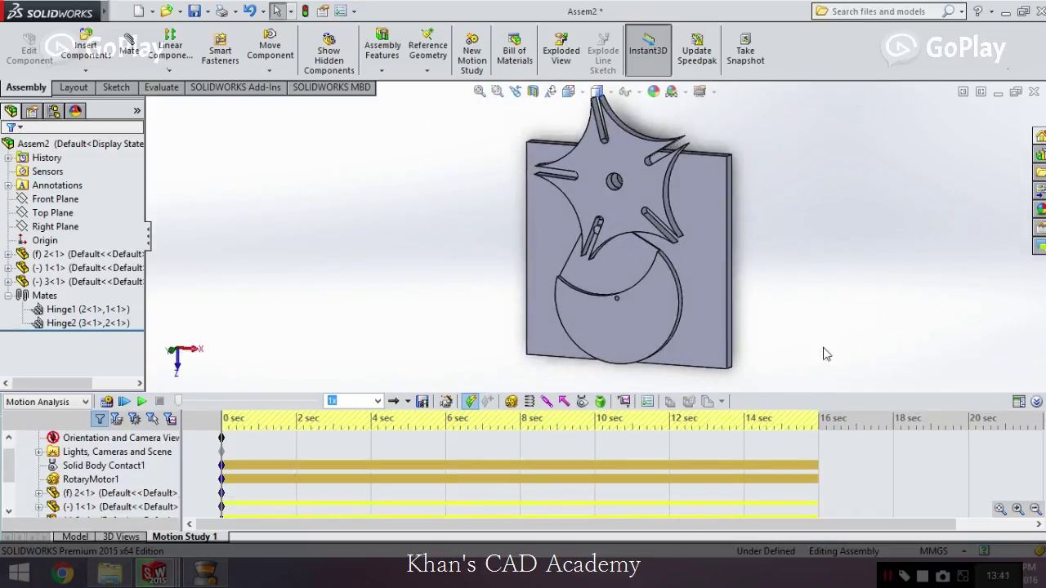
click(647, 403)
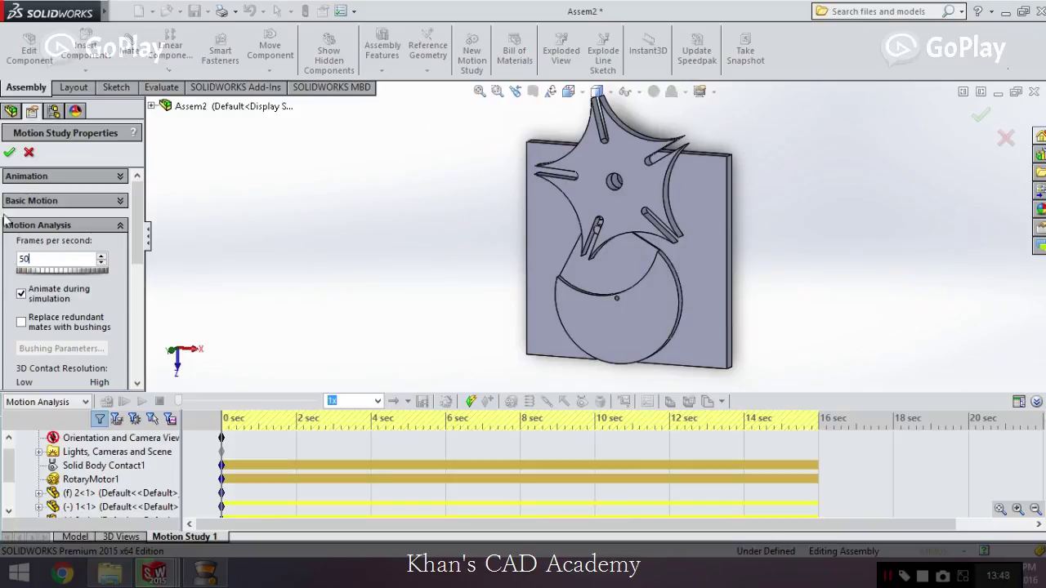
click(9, 153)
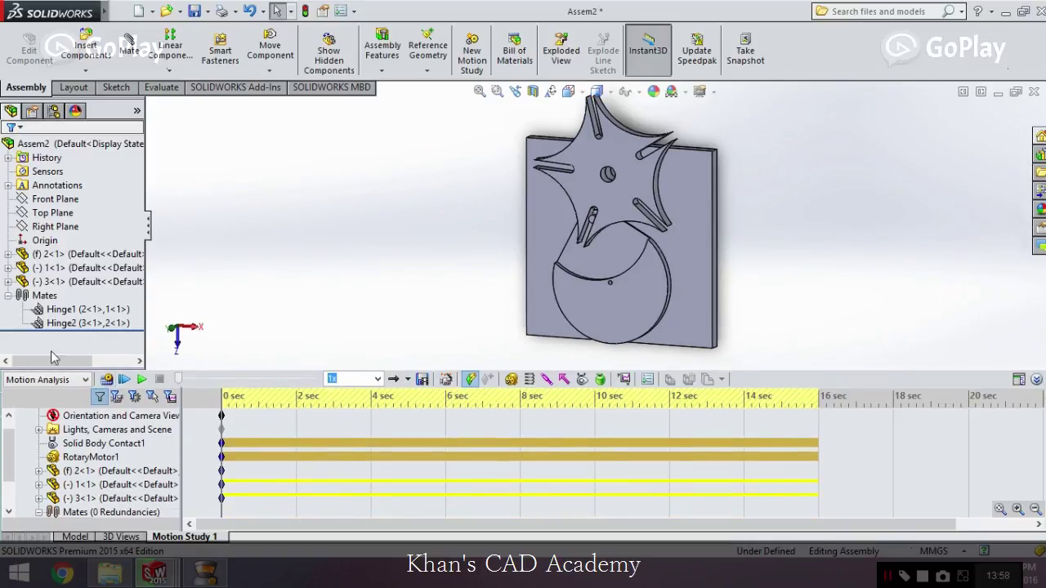
Step: Calculate the motion study without the tangent mates and play the result from the start
click(108, 380)
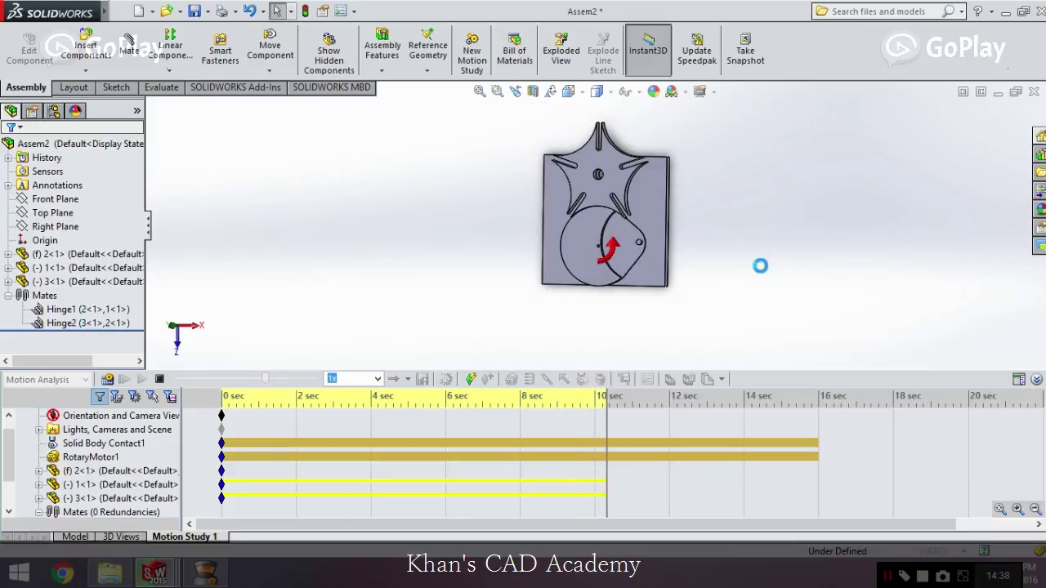
middle_drag(744, 248, 635, 154)
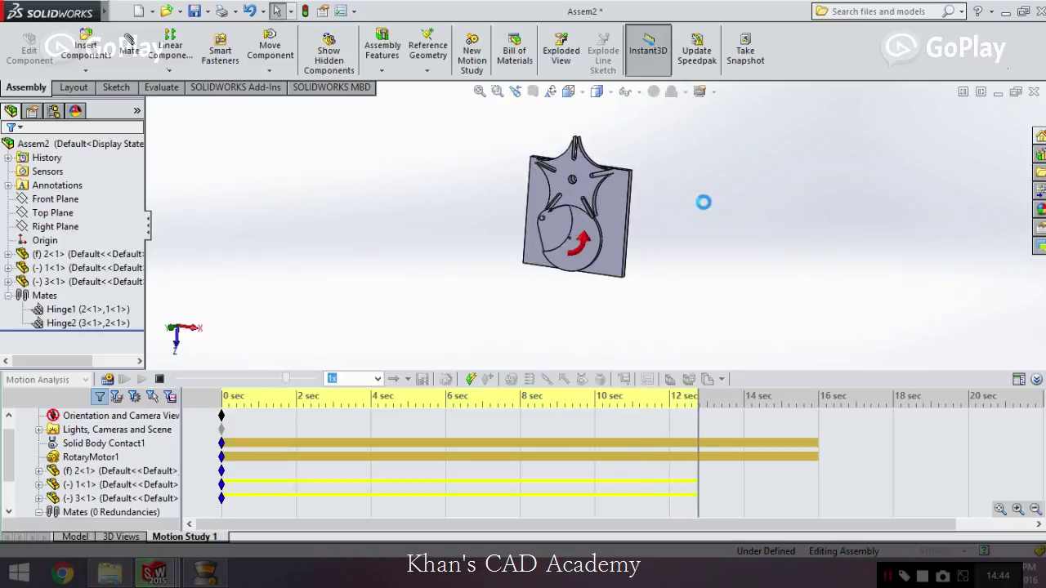
scroll(647, 124, down, 1)
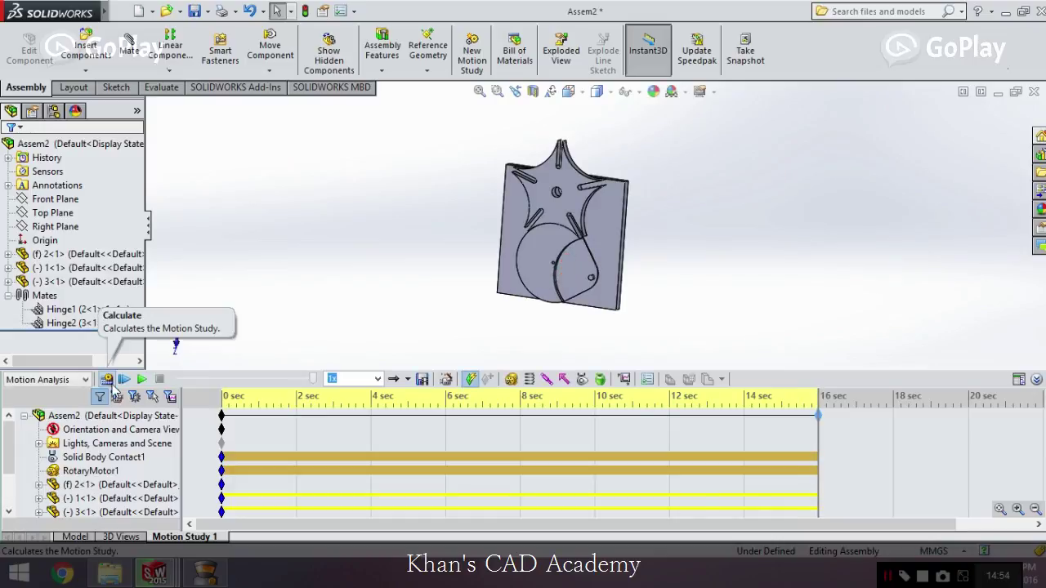
click(123, 380)
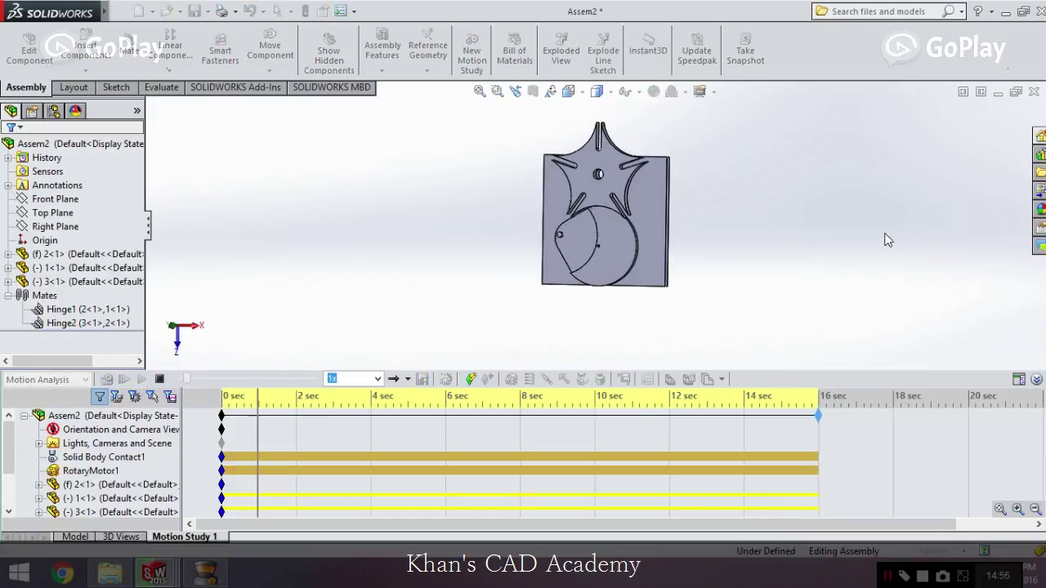